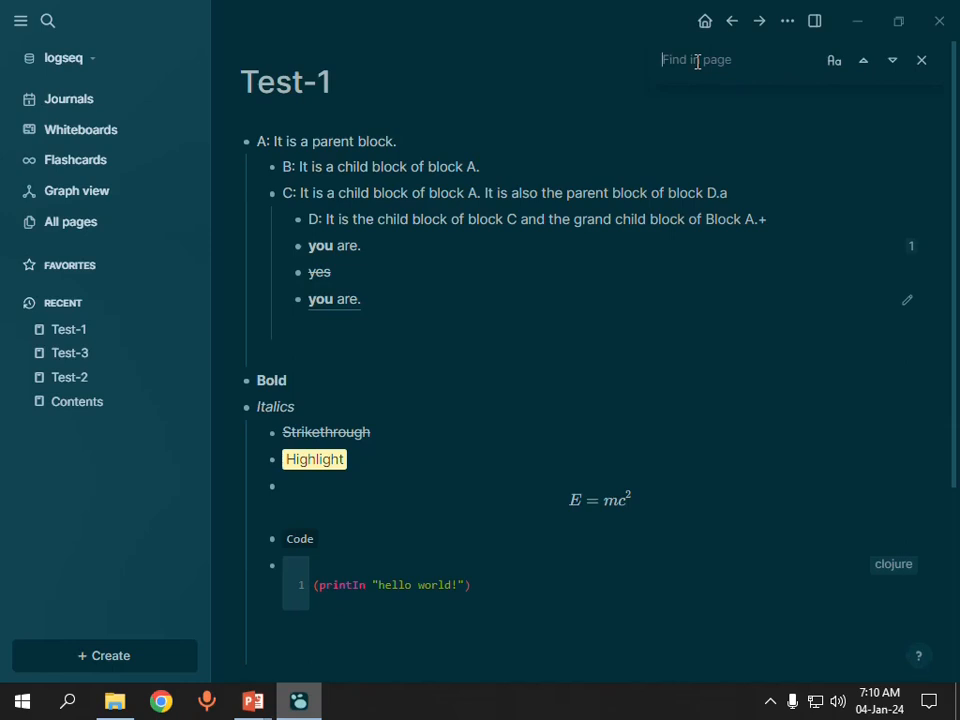
Step: Search the Test-1 page for "grand" and replace the search term with "parent"
type("grand")
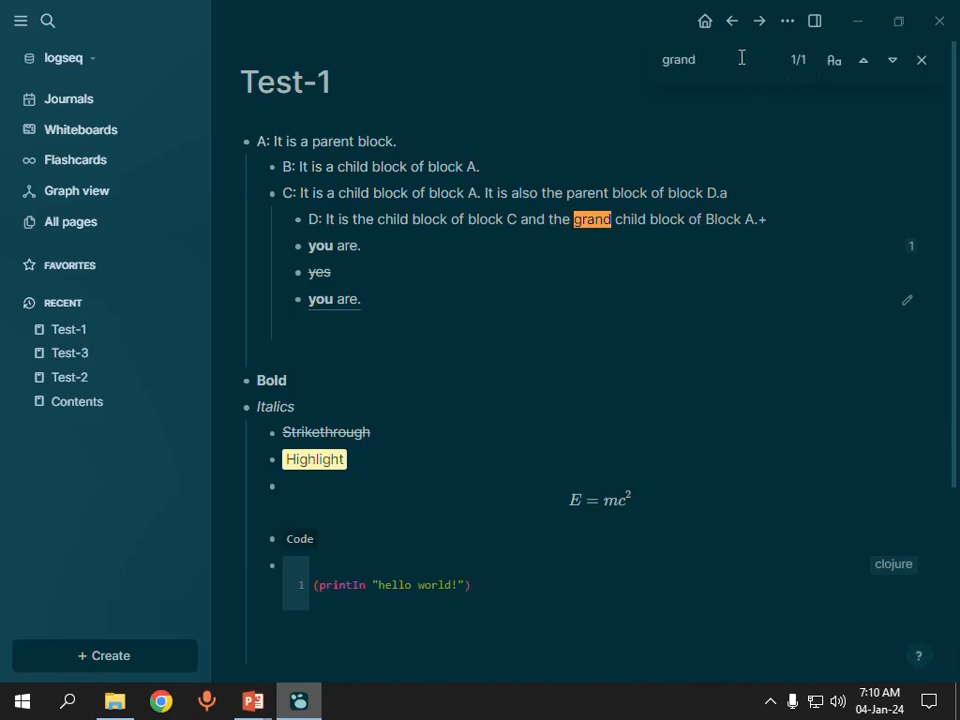
key("BackSpace")
key("BackSpace")
key("BackSpace")
key("BackSpace")
key("BackSpace")
type("parent")
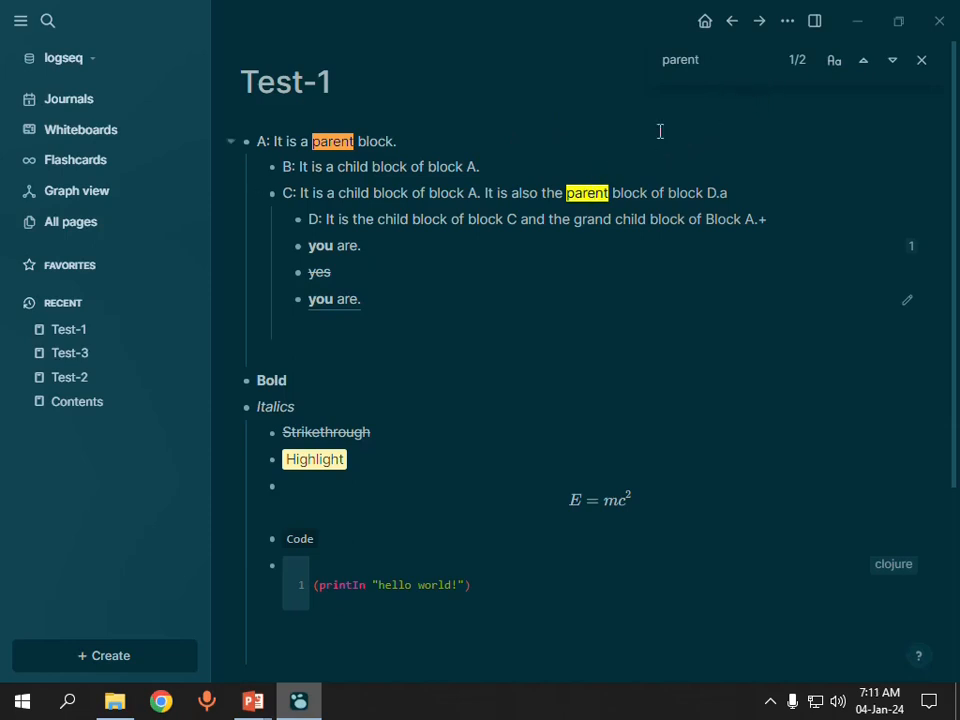
Step: Cycle forward and backward through the "parent" matches on the page and close the find bar
left_click(893, 62)
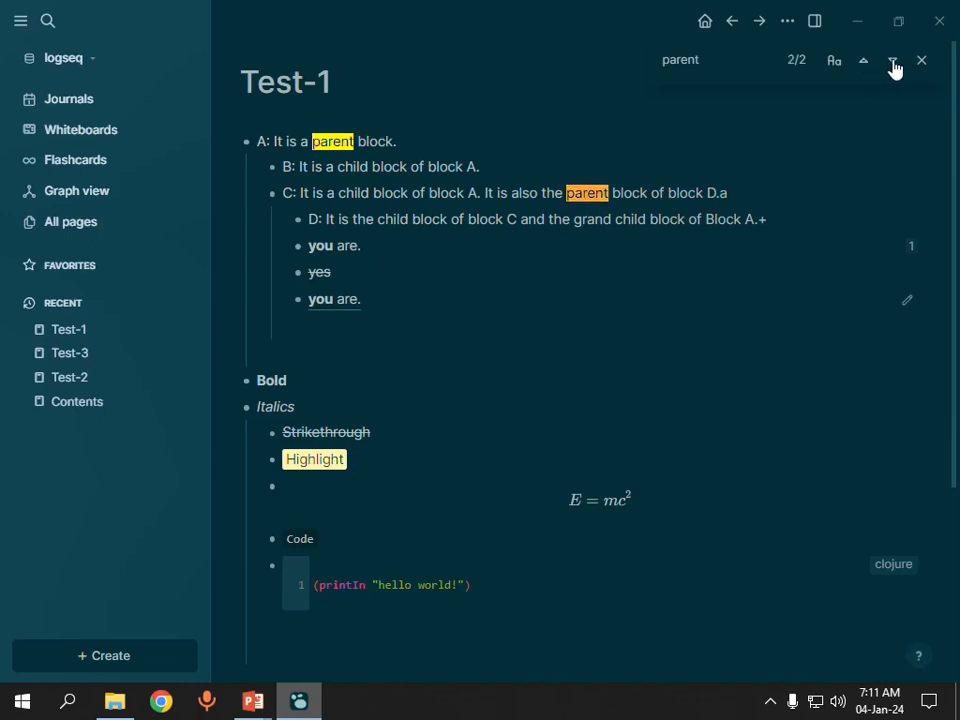
left_click(893, 64)
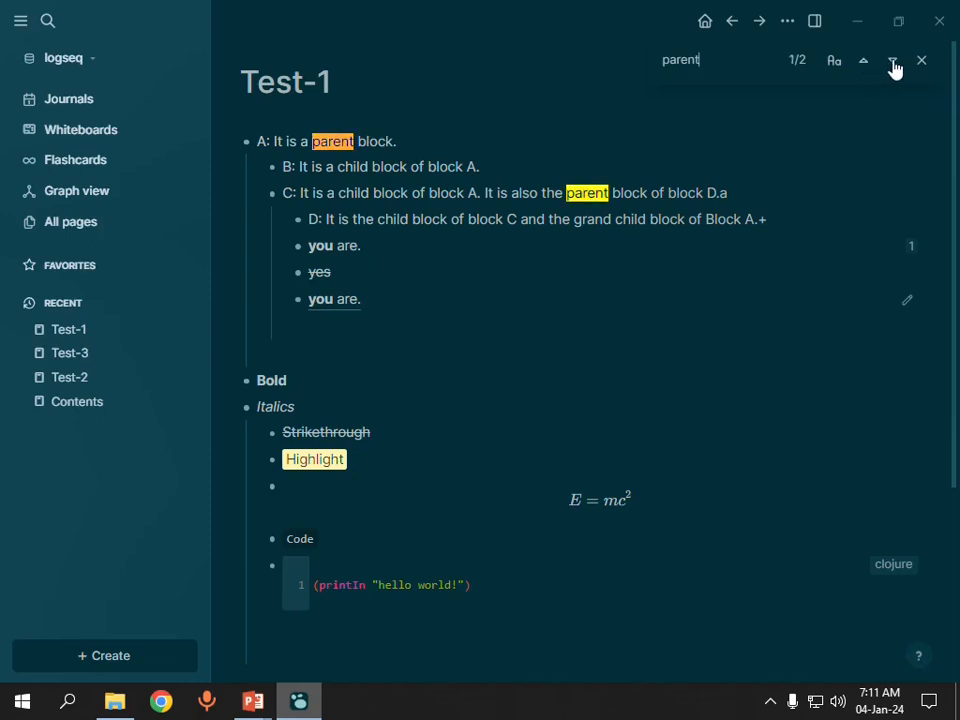
left_click(866, 64)
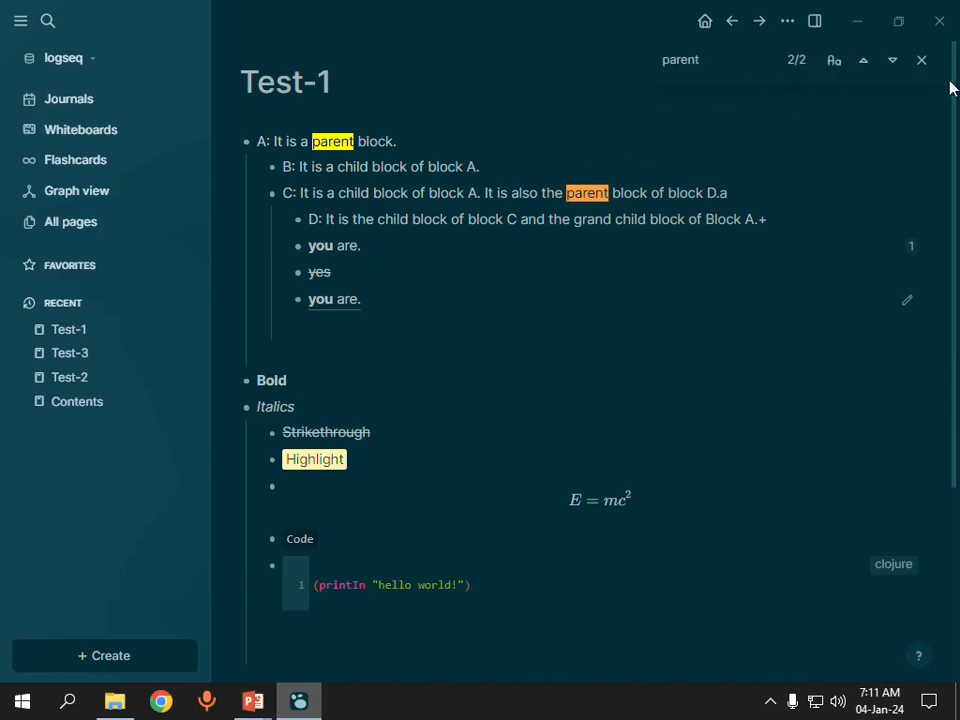
left_click(923, 62)
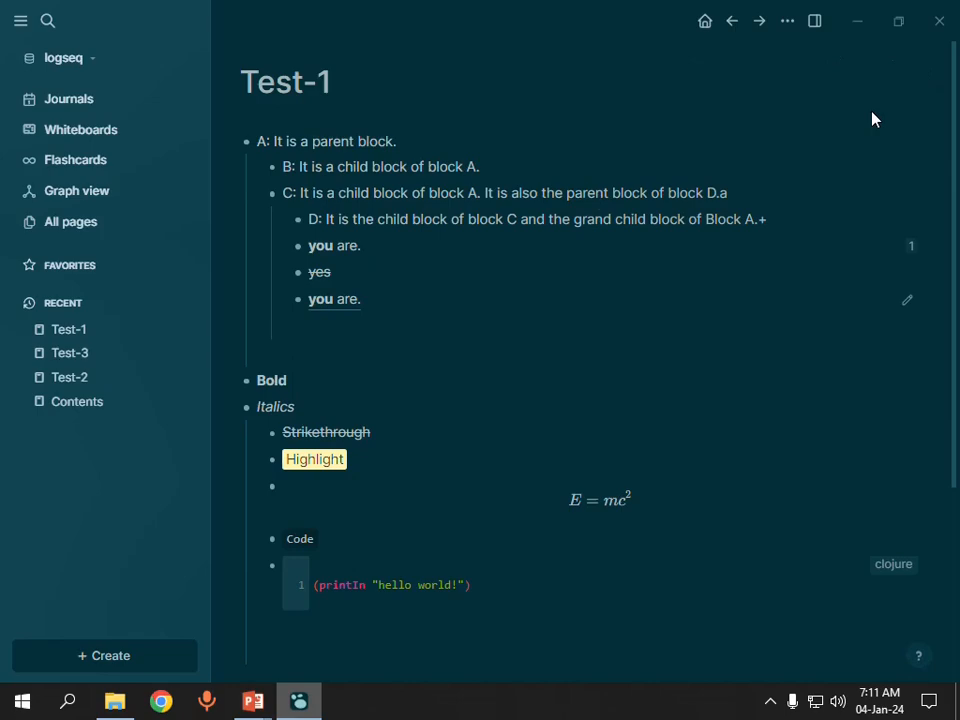
Step: Check the shortcuts slide in PowerPoint, return to Logseq, and collapse block C and open it in the side pane
key("alt+Tab")
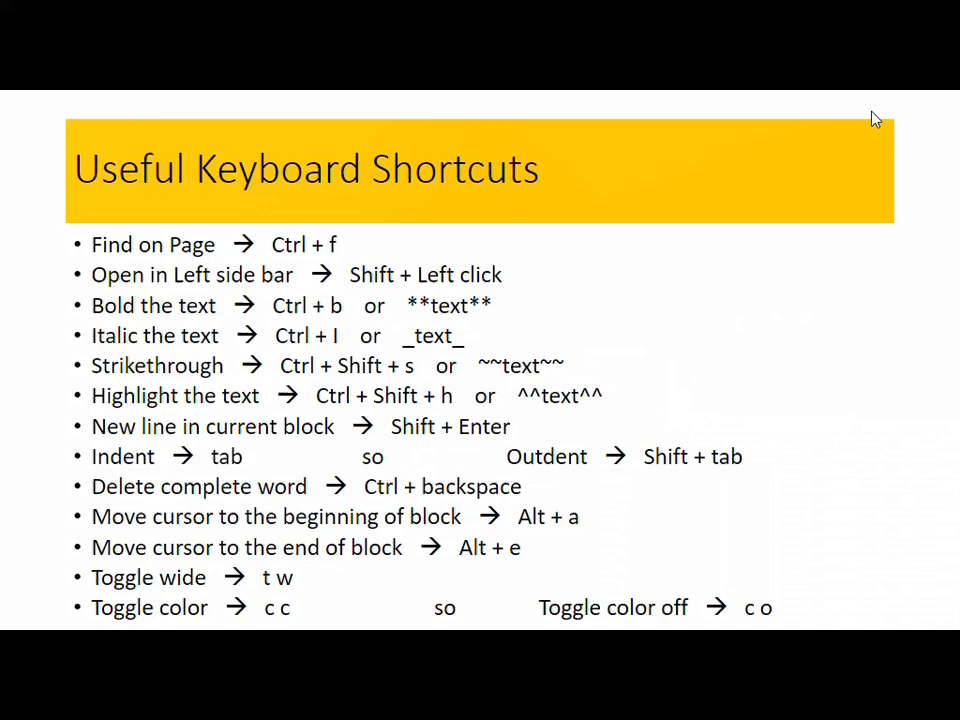
key("alt+Tab")
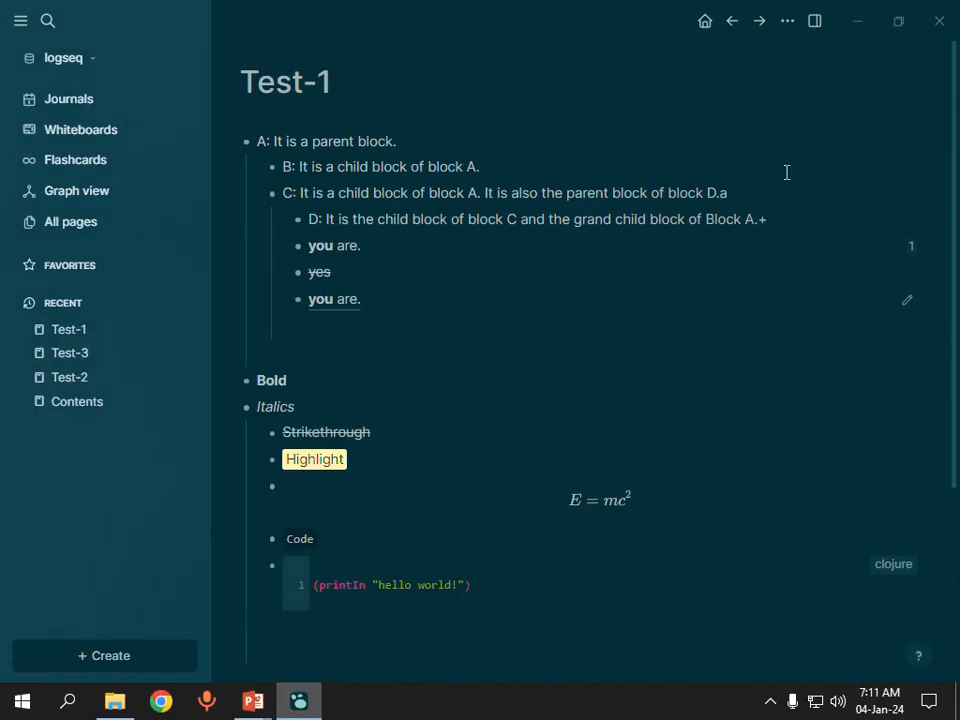
left_click(257, 196)
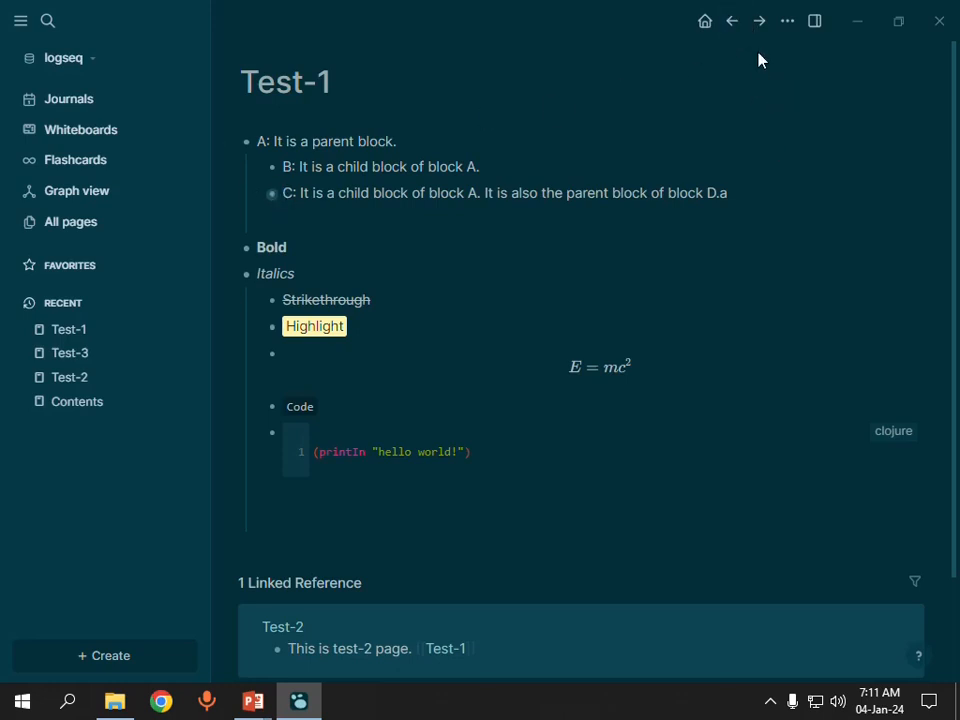
left_click(271, 194, "shift")
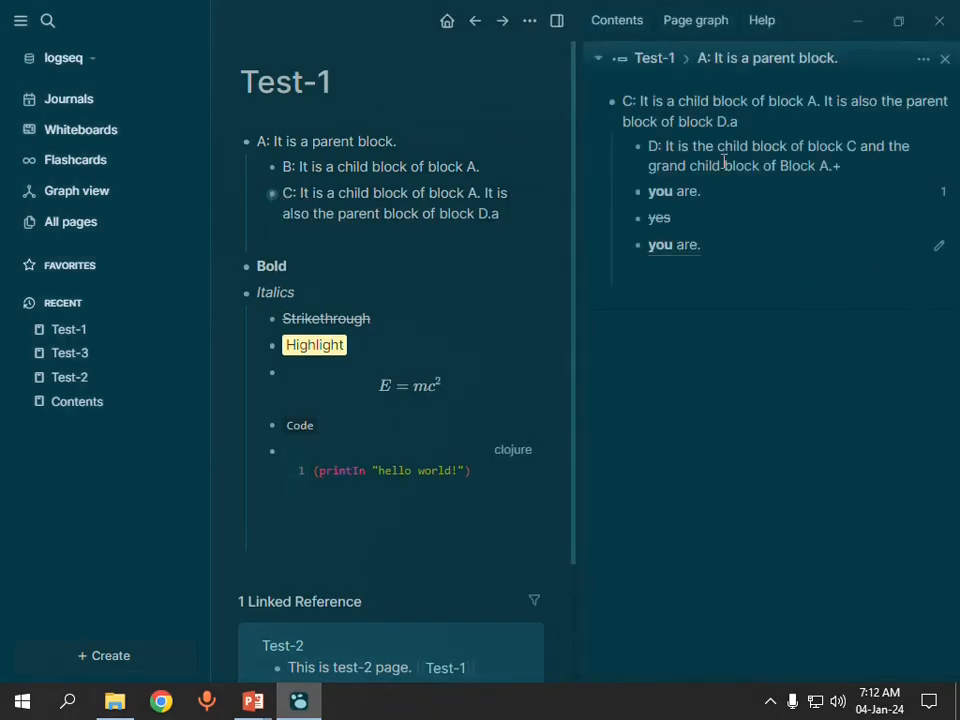
Step: Hide the navigation sidebar and, with a look at the PowerPoint shortcuts slide in between, close block C's side pane
left_click(20, 25)
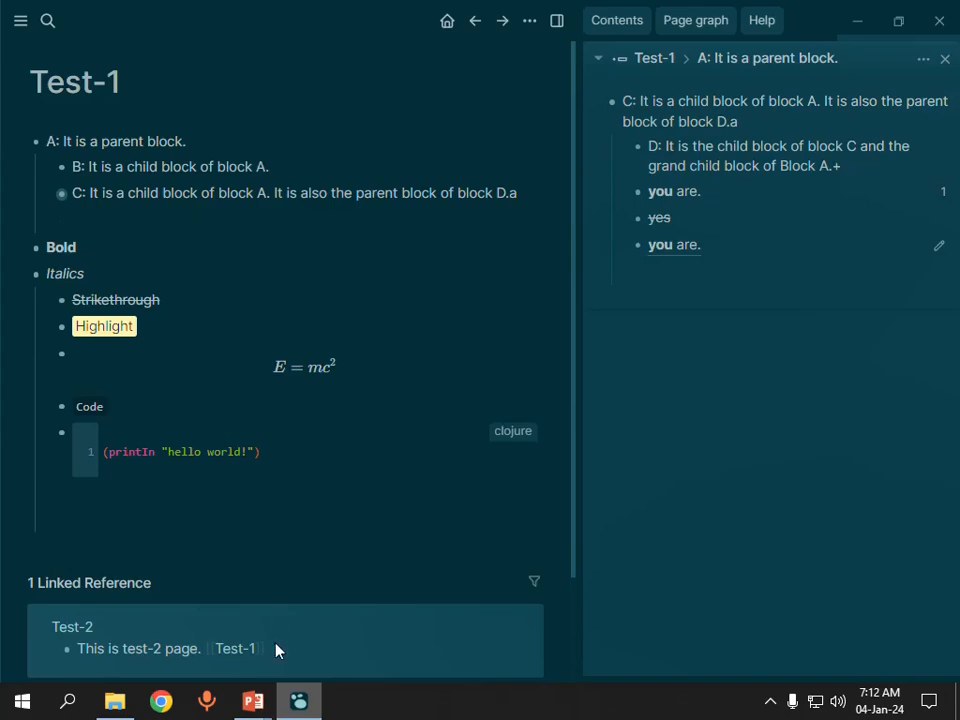
key("alt+Tab")
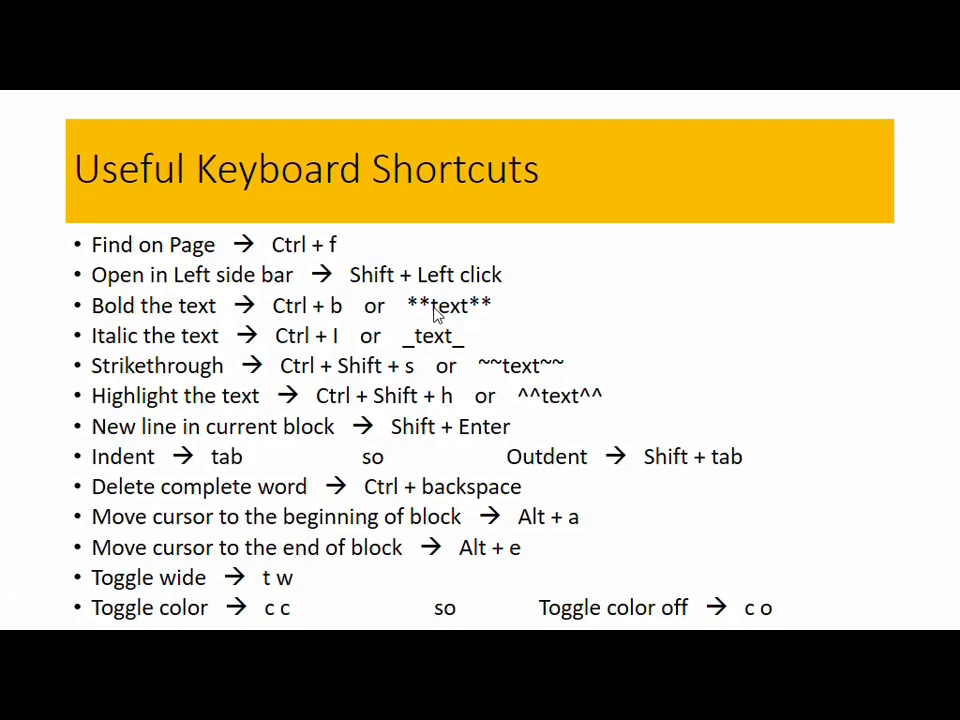
key("alt+Tab")
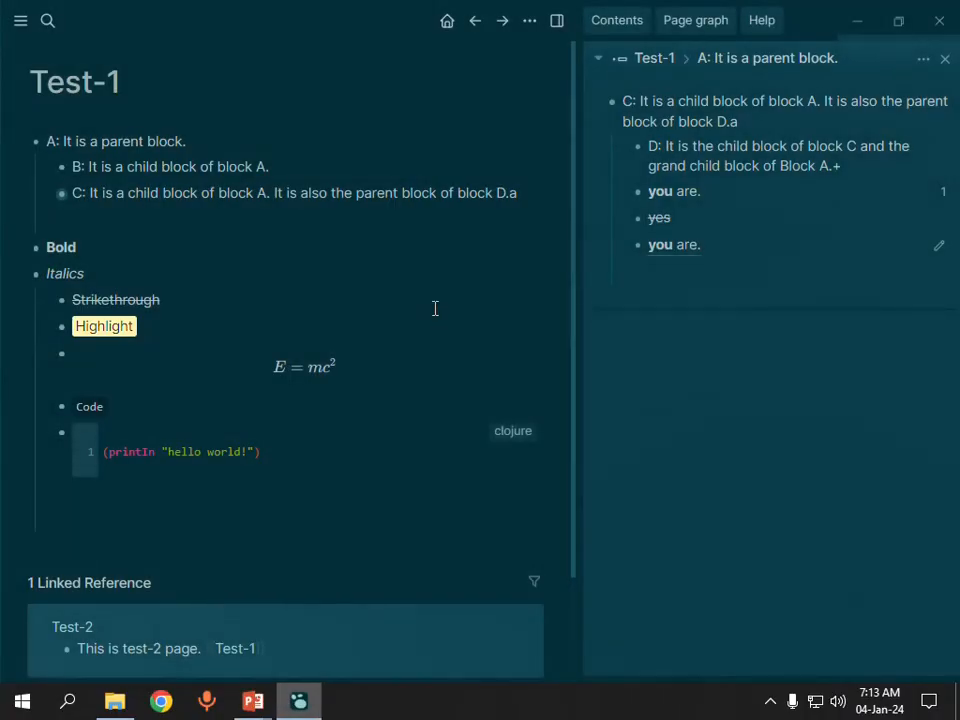
left_click(945, 58)
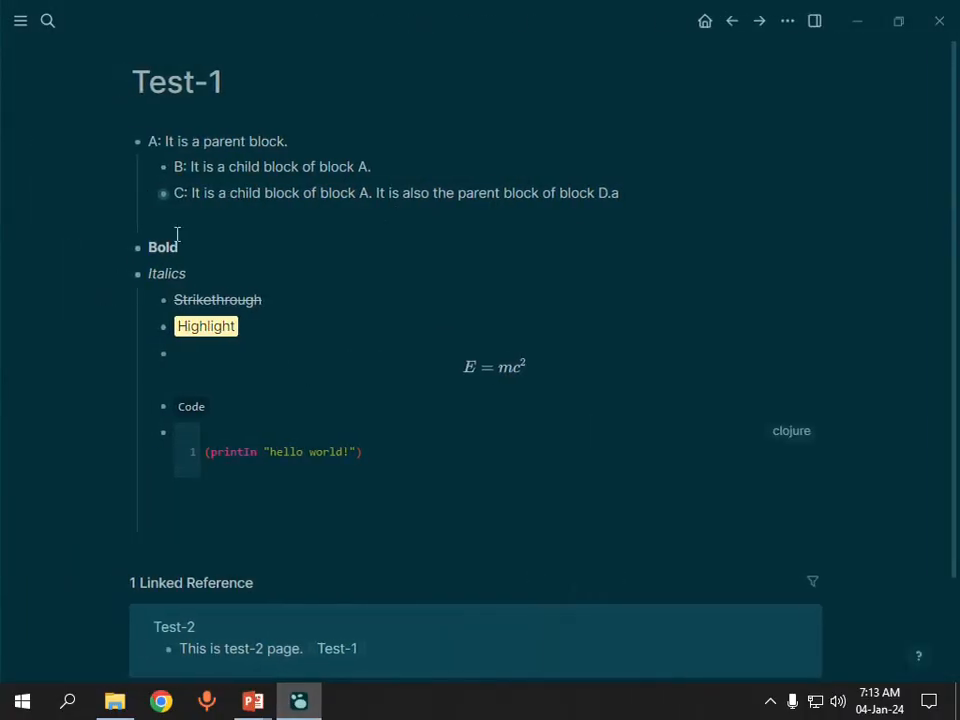
Step: Insert empty top-level blocks between block C and the Bold block, placing the cursor in the middle of them
left_click(241, 220)
key("shift+Tab")
key("Return")
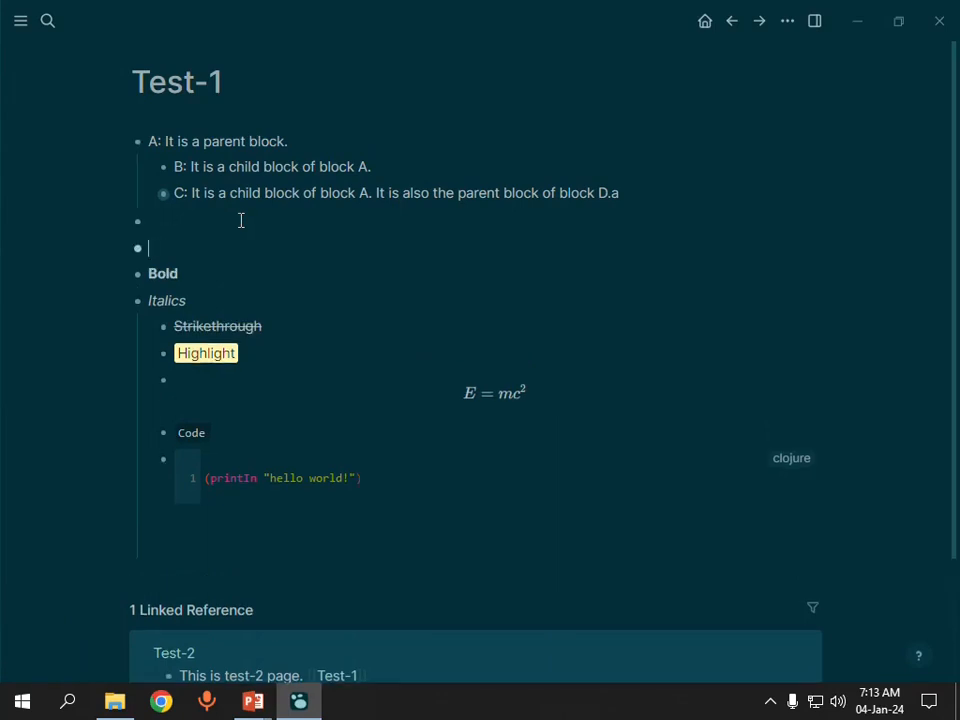
key("Return")
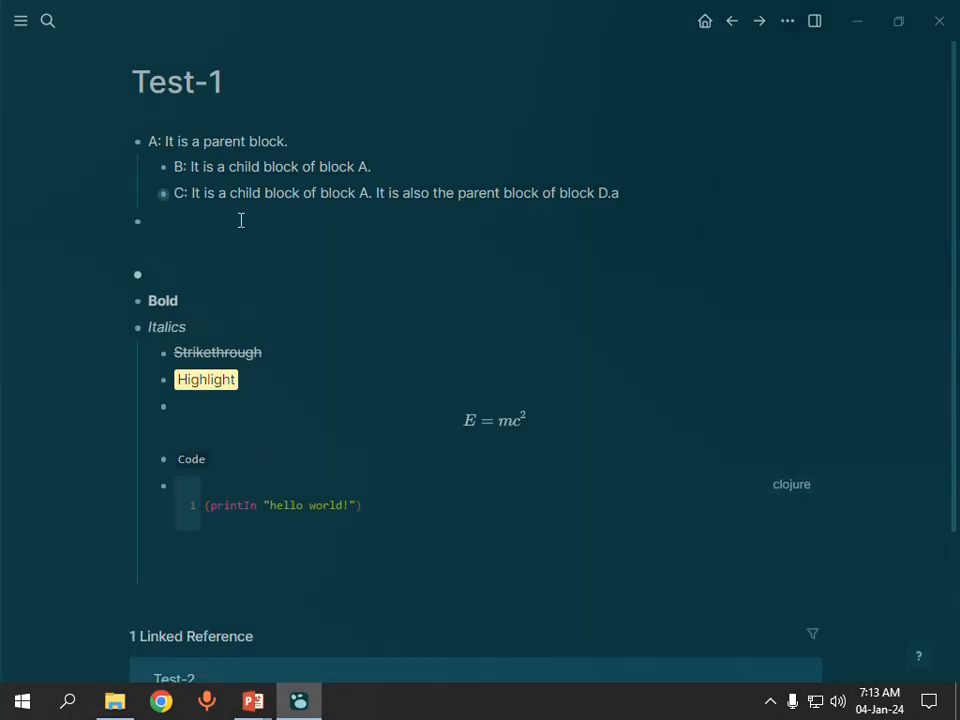
key("Return")
key("Up")
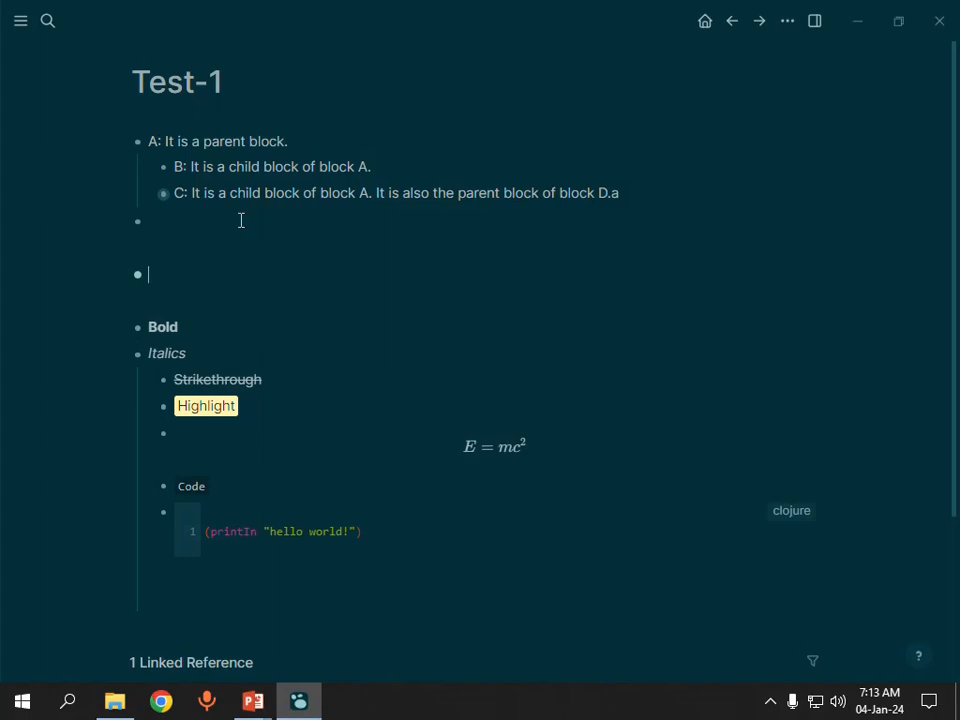
Step: Write "It is a test." in the empty block and make the word "test" bold
type("It is a")
type("test.")
left_click_drag(188, 271, 213, 271)
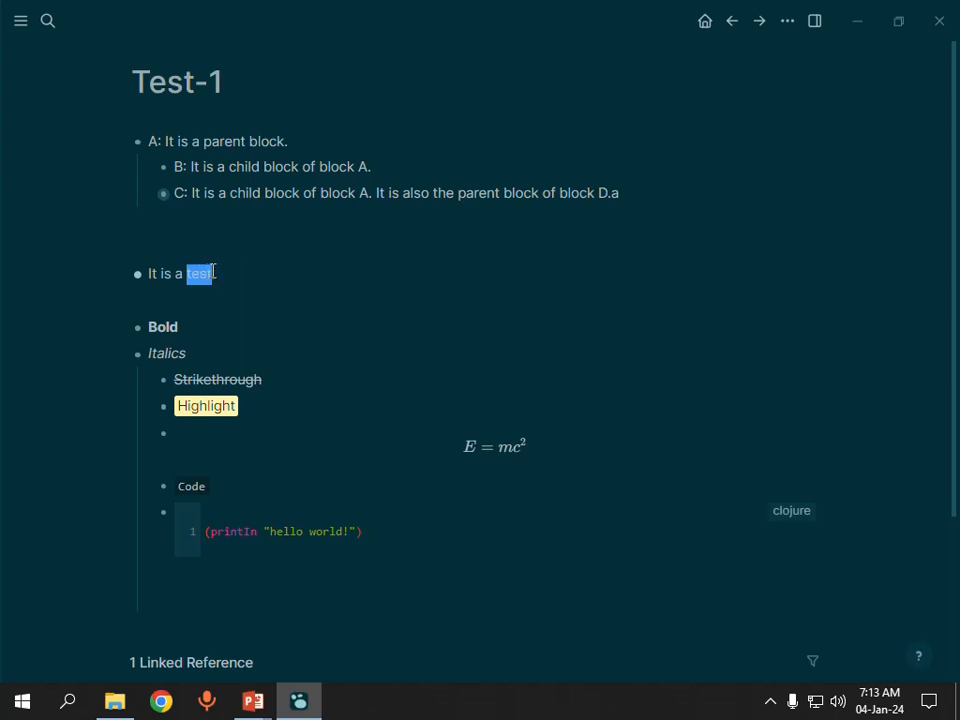
key("ctrl+b")
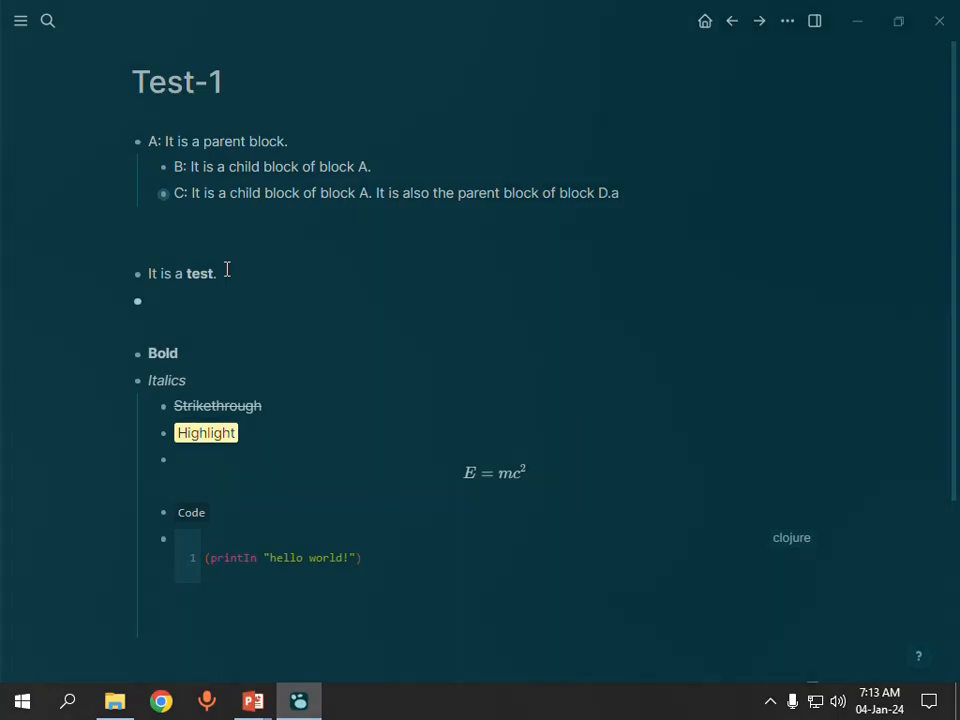
Step: Add a second block reading "it is a **test**." using Markdown bold markers, followed by an empty block
type("it is a **test*8.")
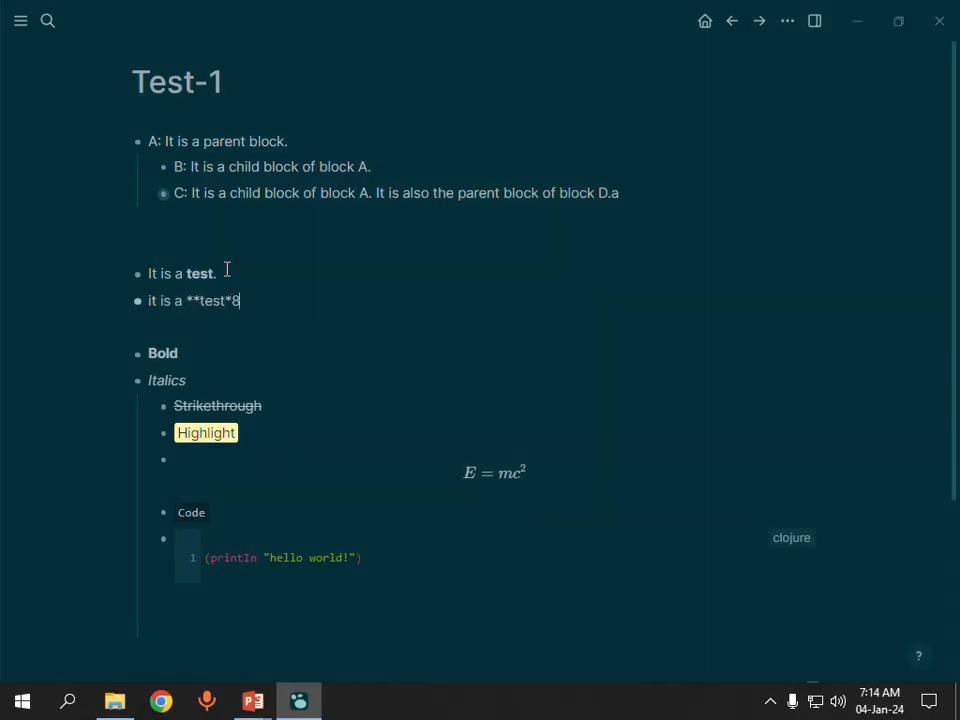
key("BackSpace")
key("BackSpace")
type("*")
type(".")
key("Return")
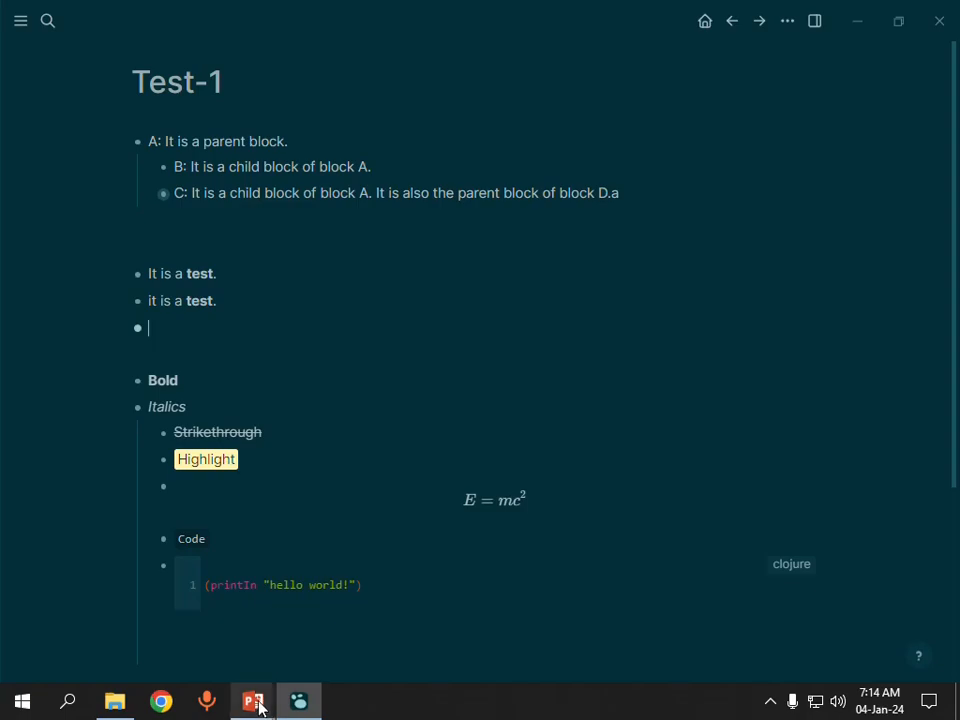
Step: Consult the PowerPoint shortcuts slide, return to Logseq and write the block "it is the test for _italic_." with Markdown italic markers
mouse_move(253, 700)
left_click(293, 647)
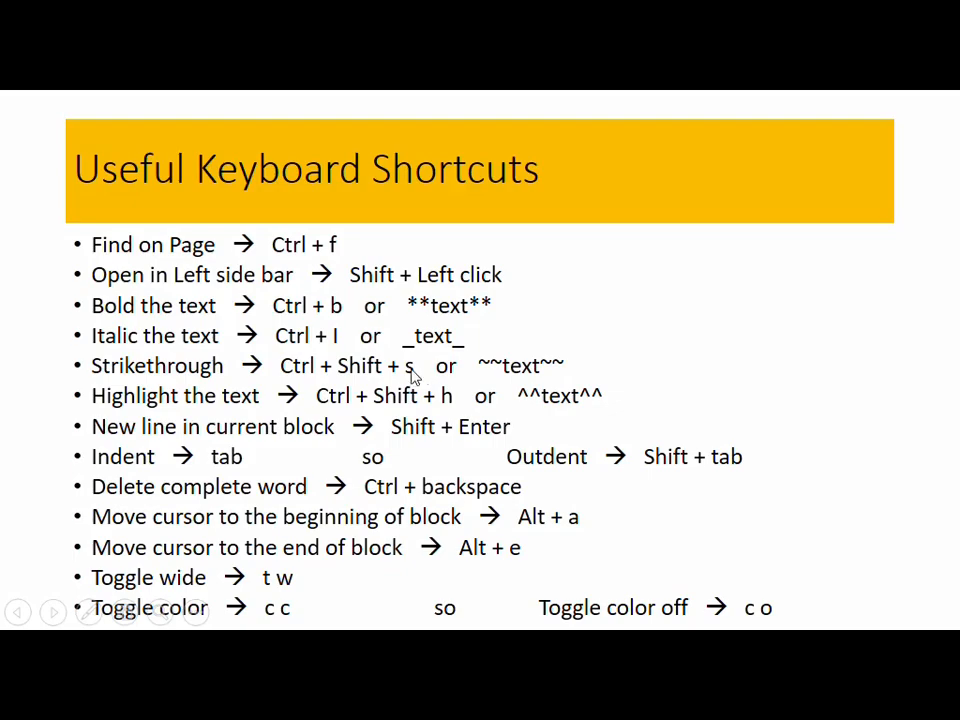
key("alt+Tab")
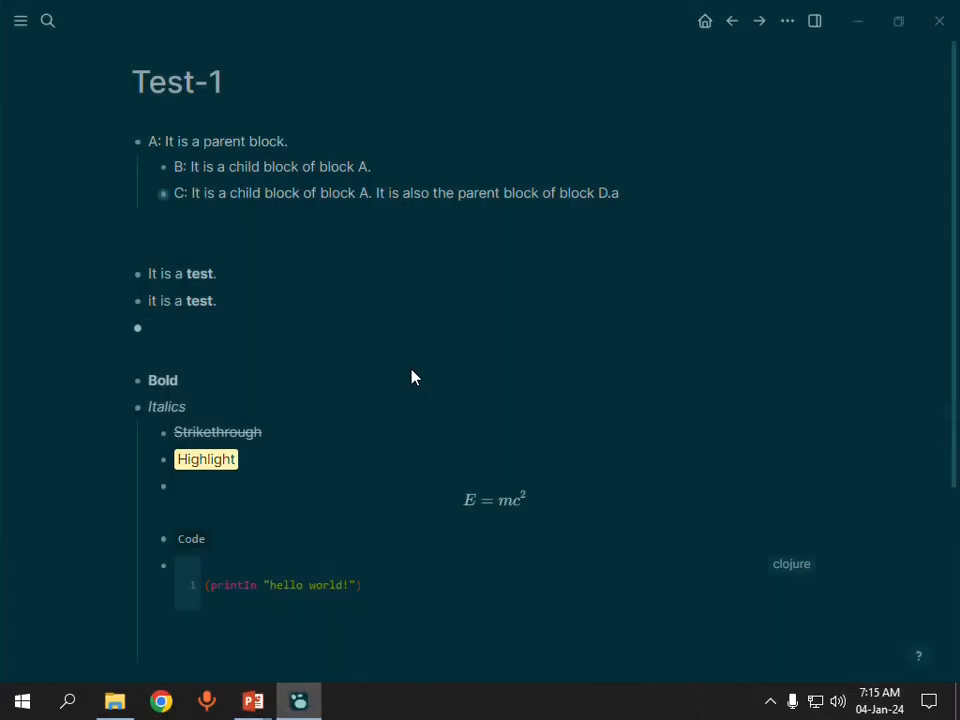
type("it is the test ")
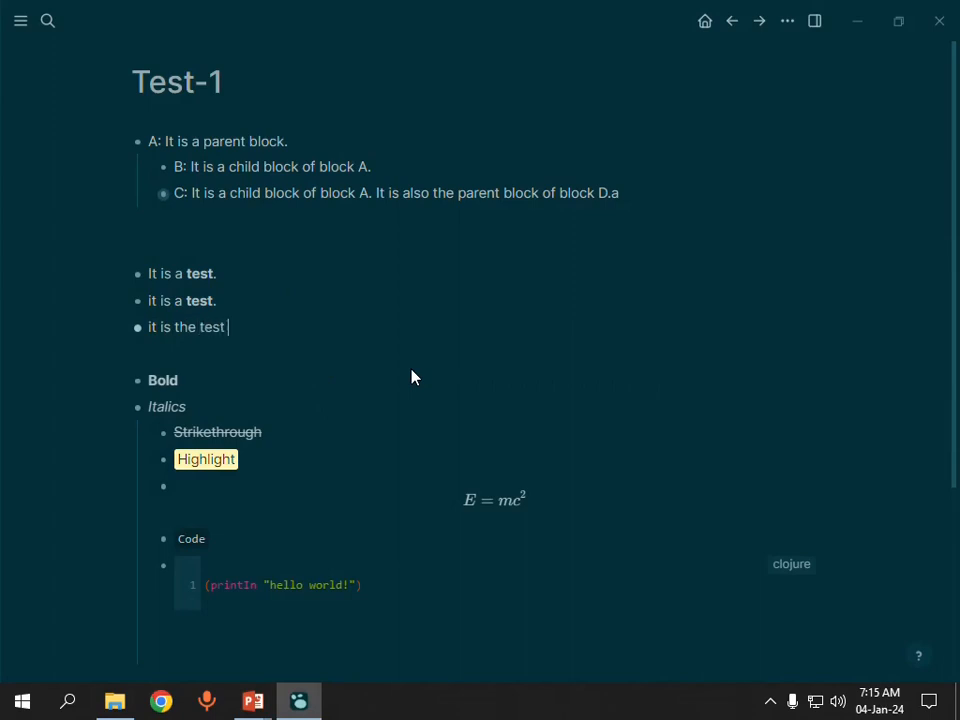
type("for __")
key("BackSpace")
type("italic_.")
key("Return")
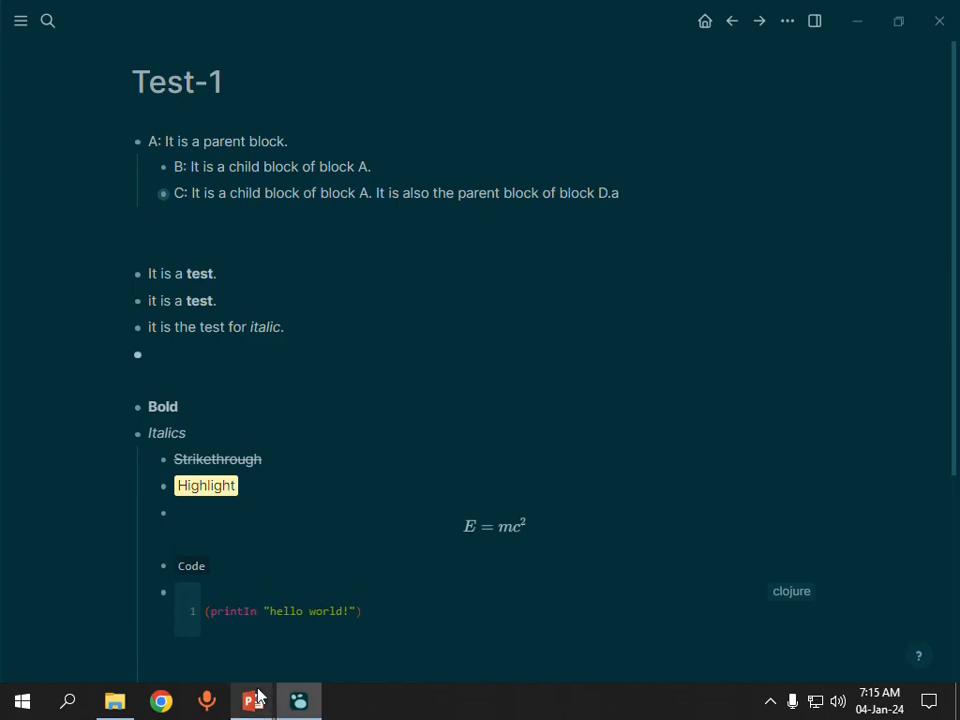
Step: Recheck the PowerPoint shortcuts slide, return to Logseq and write the block "It is the test for ~~strikethrough~~." with Markdown strikethrough markers
mouse_move(258, 697)
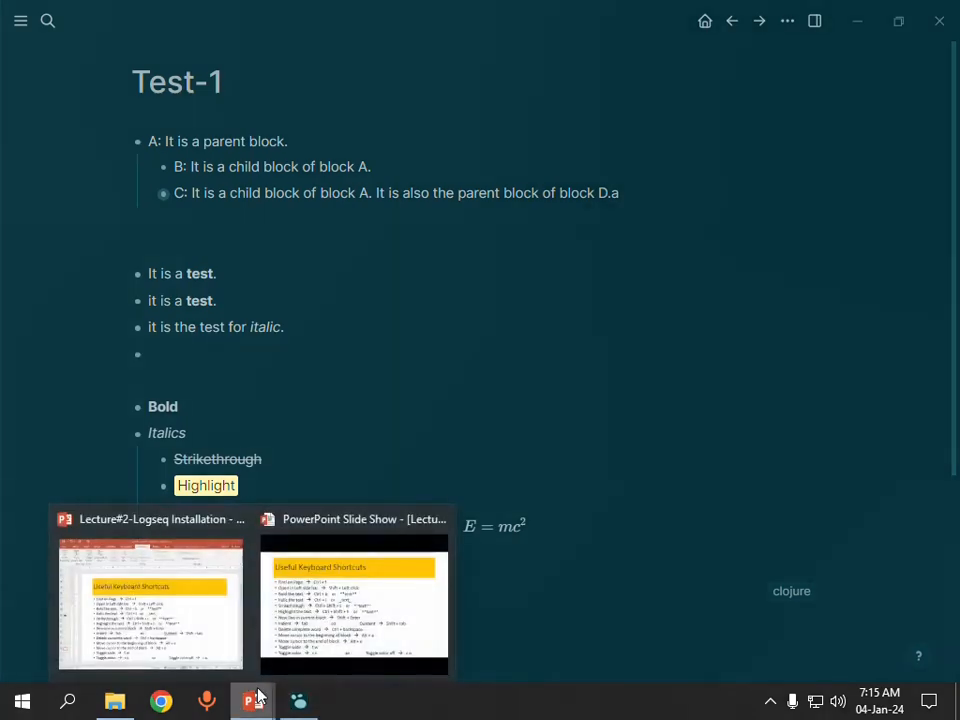
left_click(305, 637)
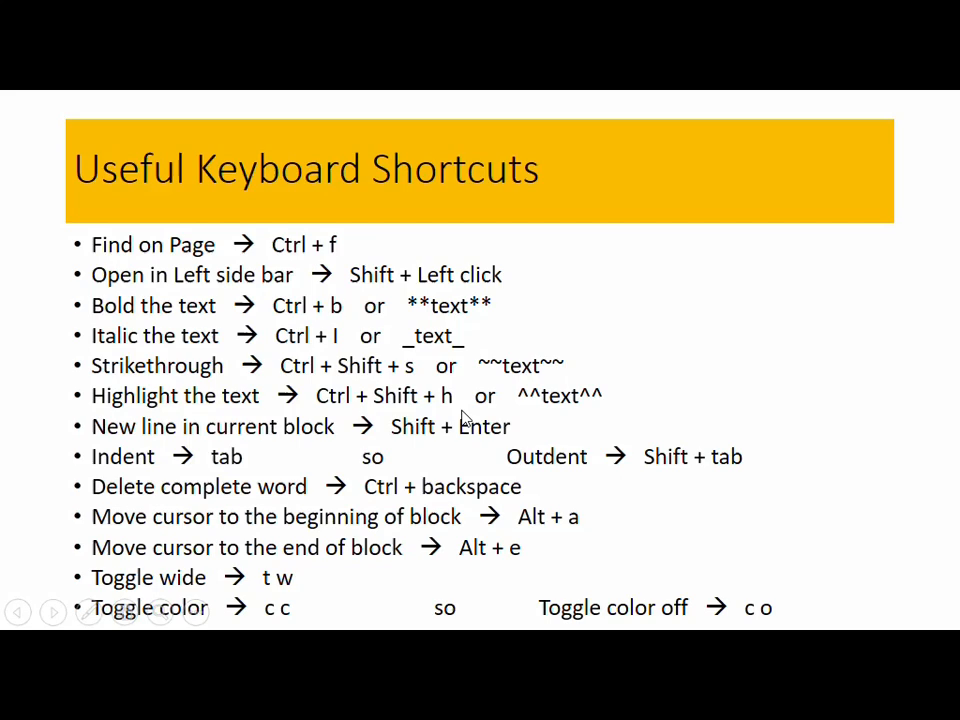
key("alt+Tab")
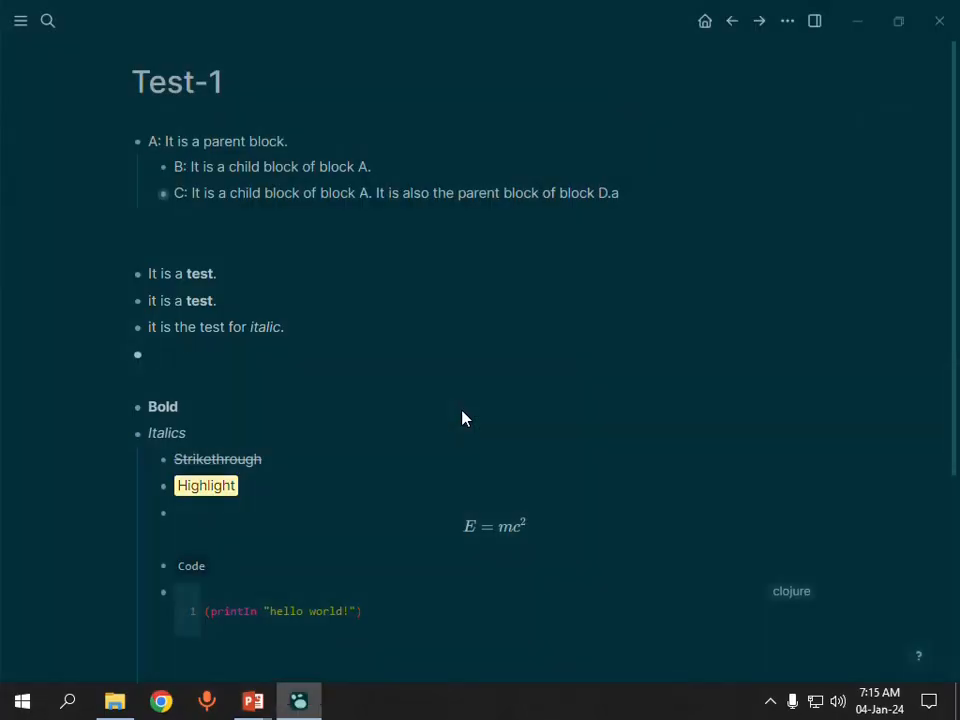
type("It is the testt")
key("BackSpace")
key("BackSpace")
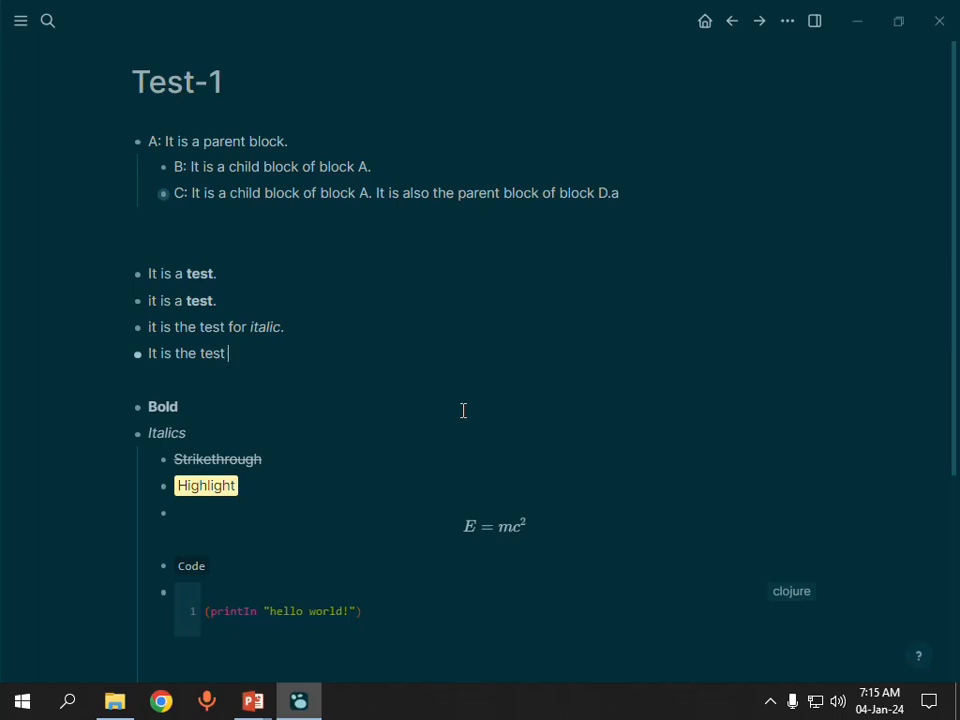
type("for ~~strikethrou")
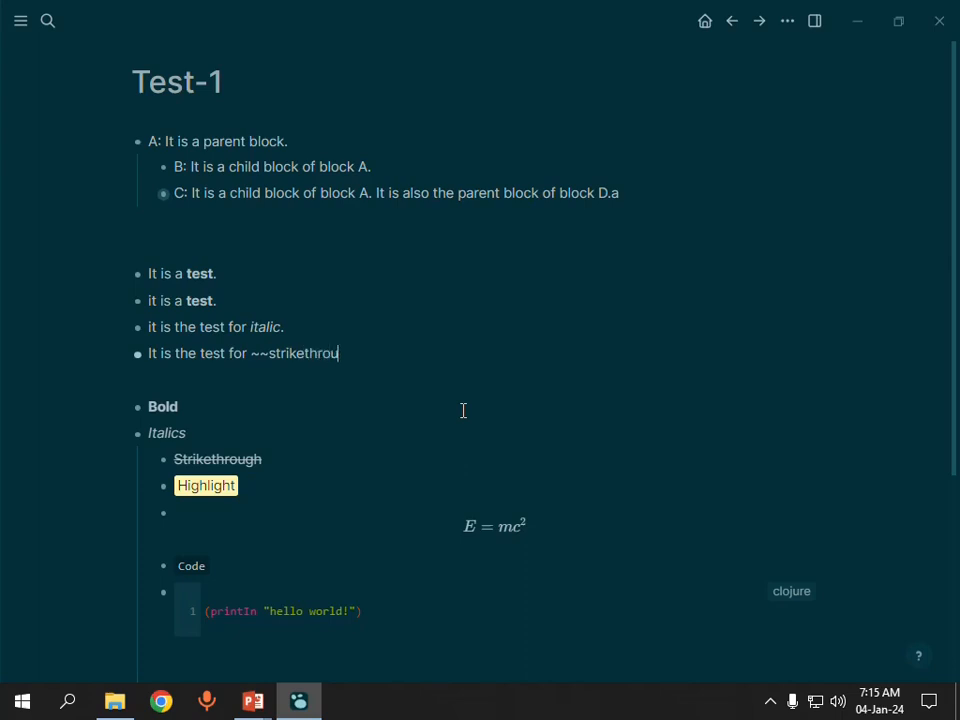
type("gh~~.")
key("Return")
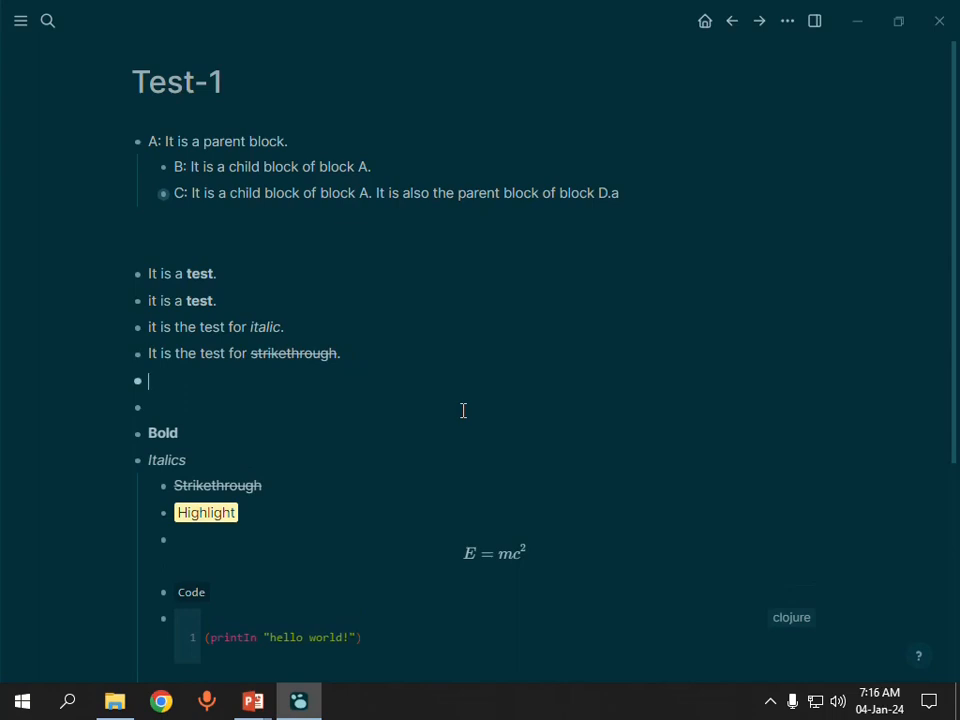
Step: Look up the highlight syntax on the PowerPoint shortcuts slide and return to the Test-1 page in Logseq
mouse_move(252, 705)
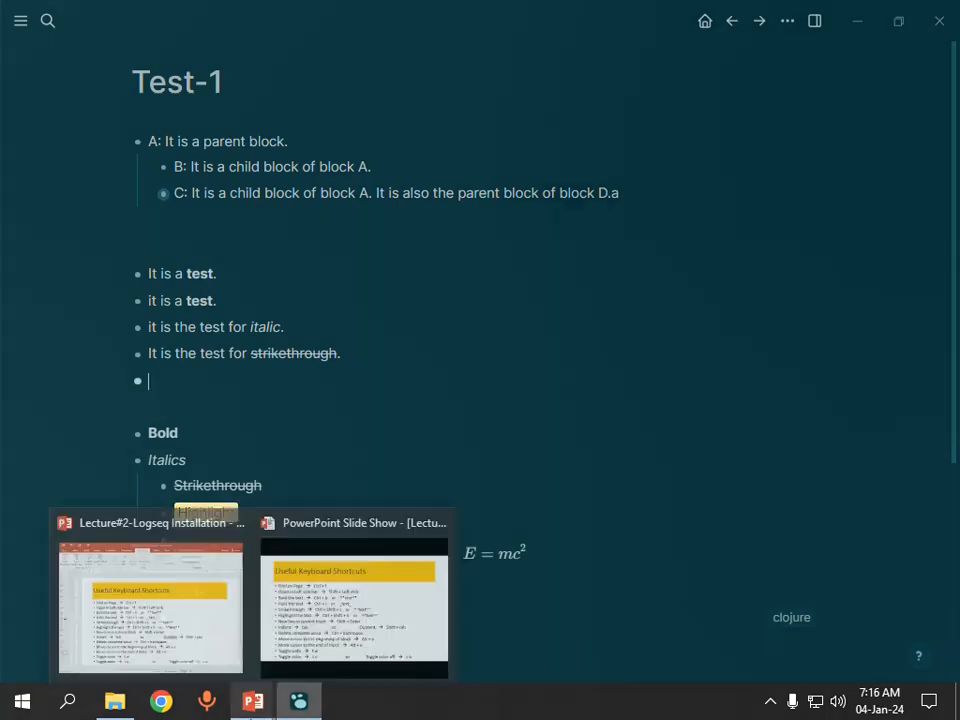
mouse_move(290, 705)
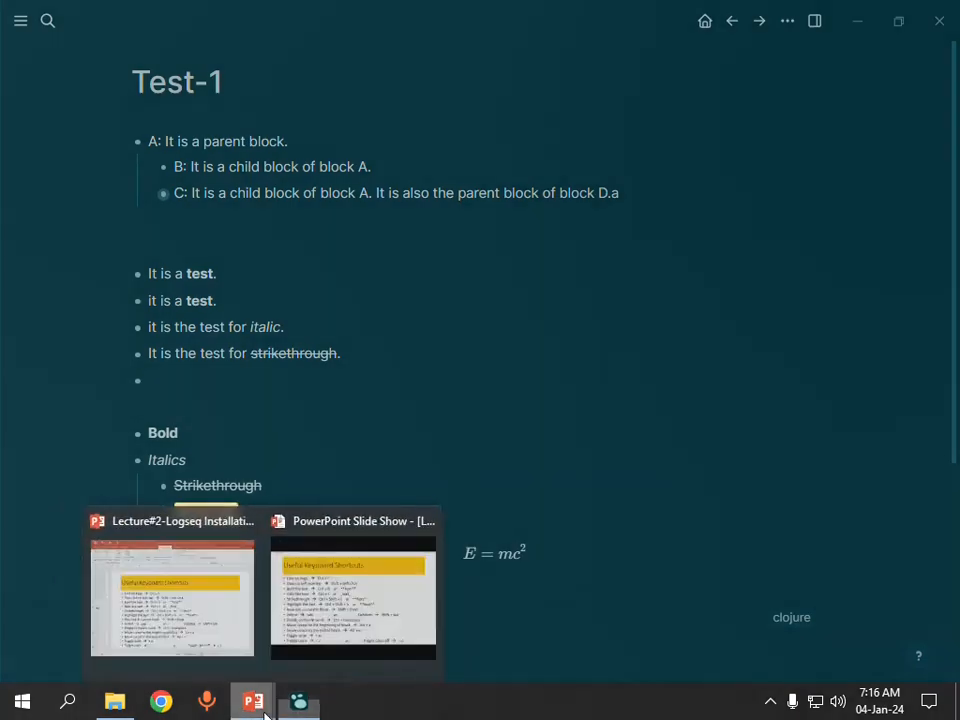
left_click(290, 620)
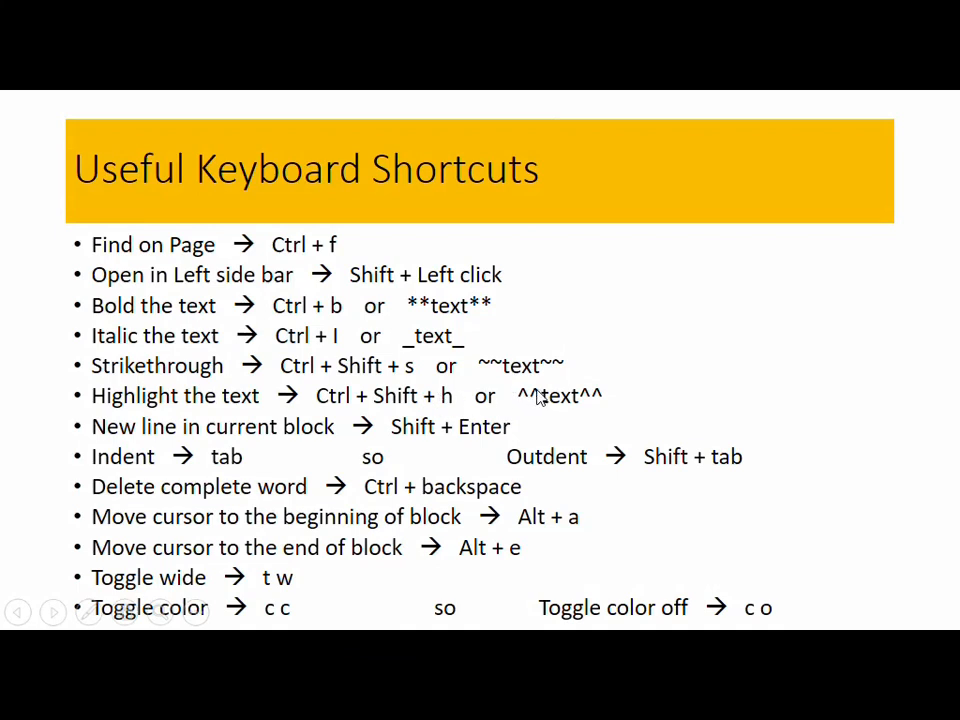
key("alt+Tab")
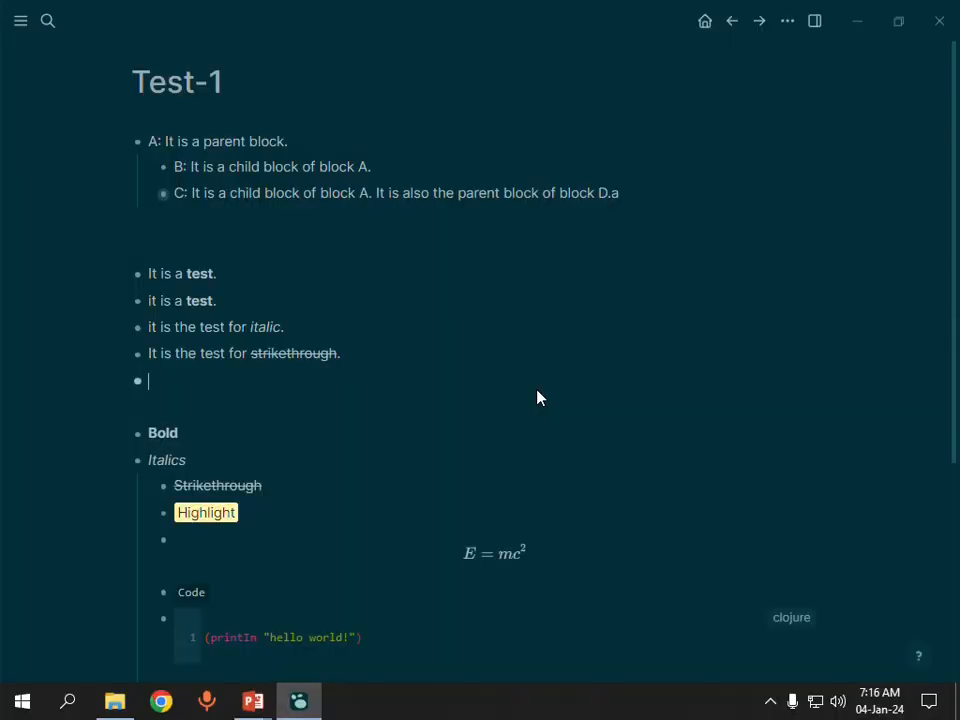
Step: Write the block "^^It is the test for highlight.^^" with Markdown highlight markers, followed by an empty block
type("^^It is the test for ")
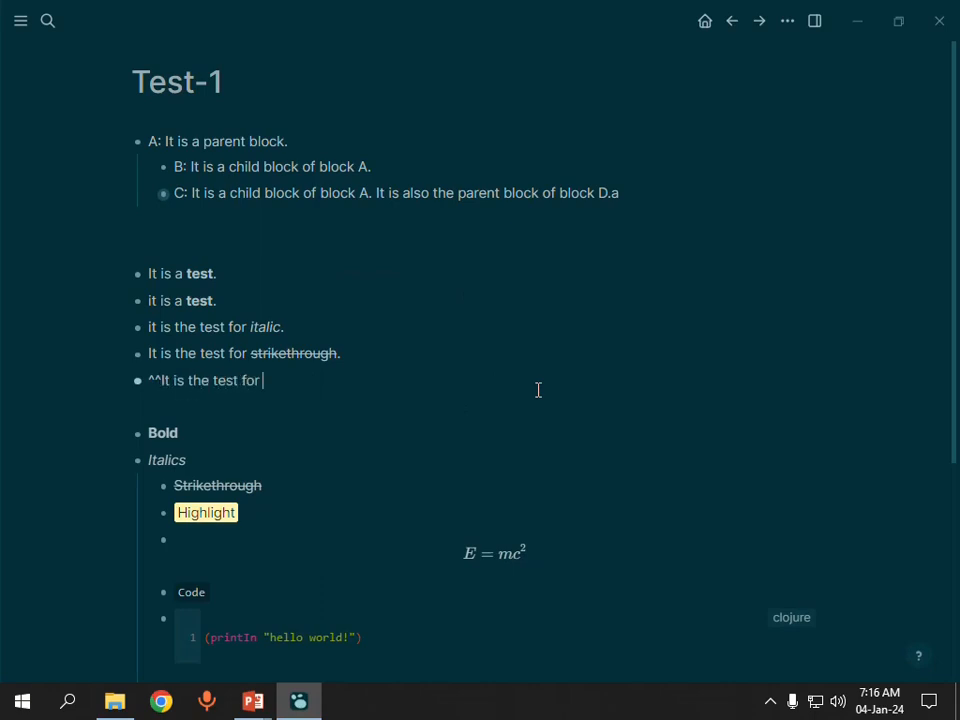
type("highlight.")
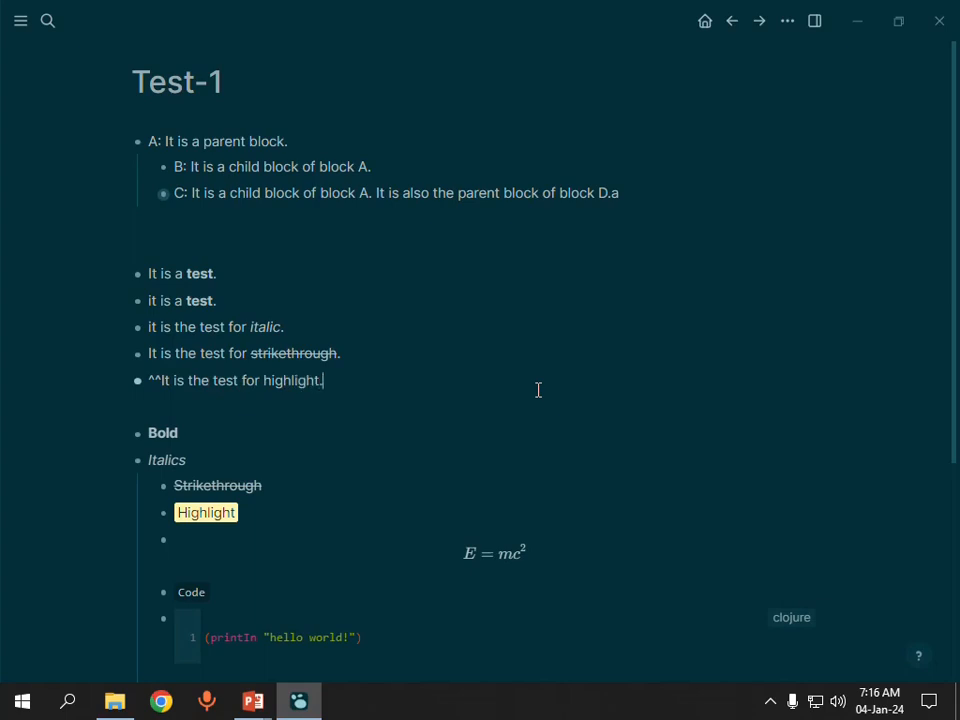
type("^^")
key("Return")
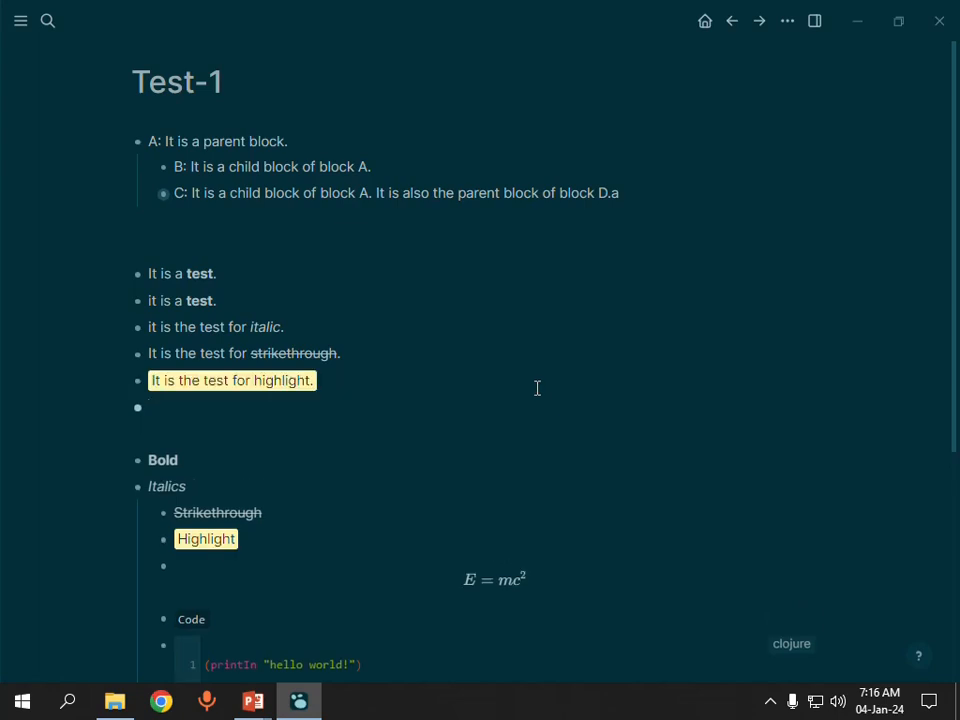
Step: Consult the PowerPoint shortcuts slide, return to Logseq and fill the block with repeated "j" letters wrapping onto a third line, followed by an empty block
key("alt+Tab")
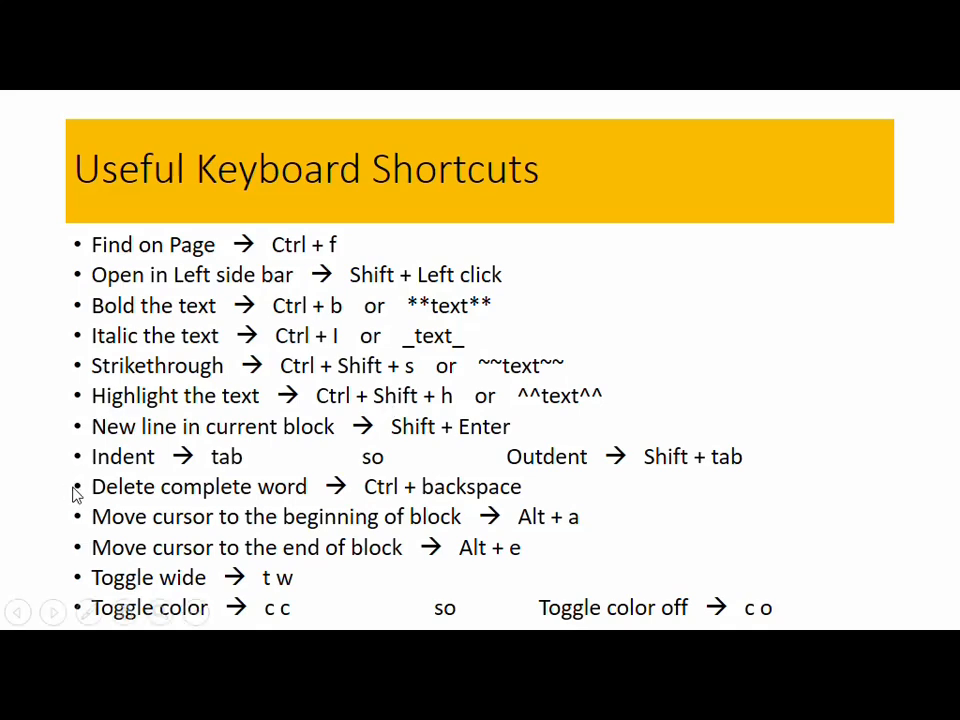
key("alt+Tab")
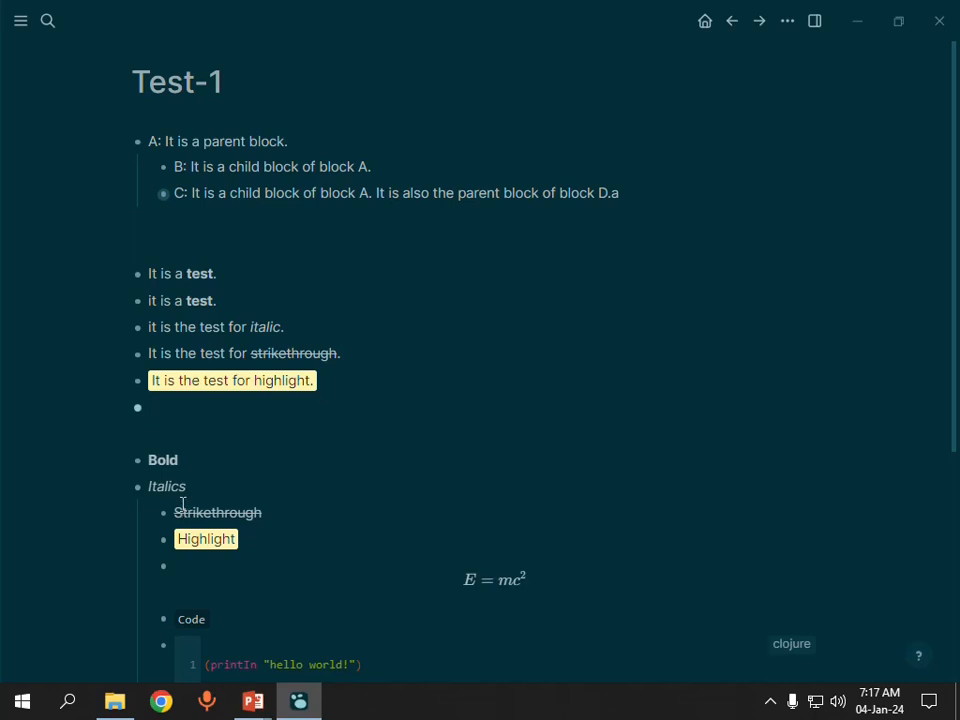
type("jkjlljljljljjjjjjjjjjjjjjjjjjjjjjjjjjjjjjjjjjjjjjjjjjjj")
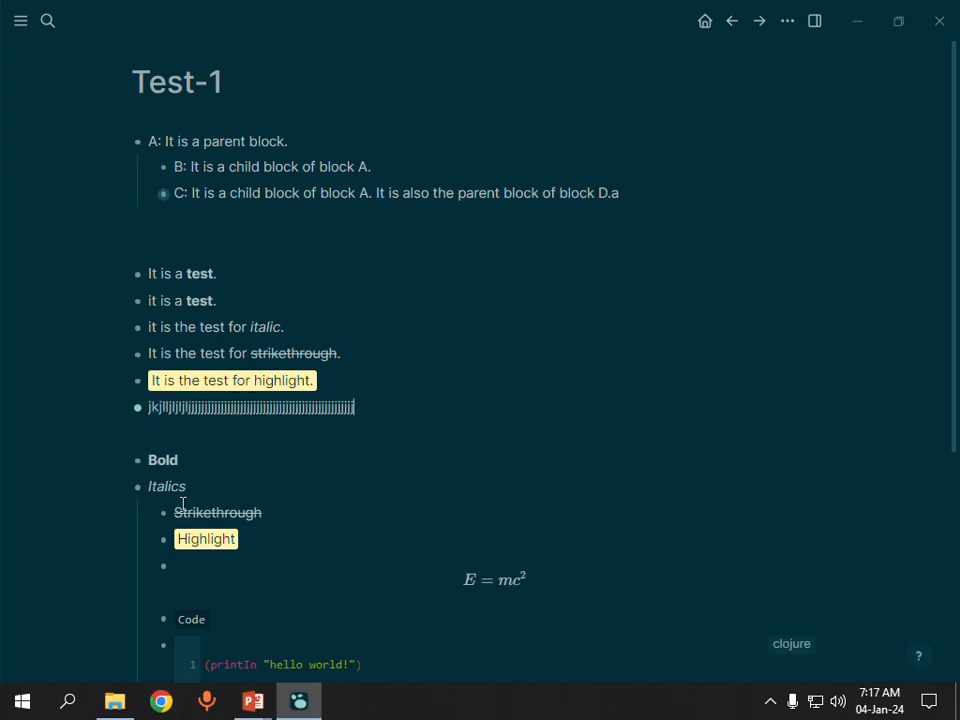
type("jjjjjjjjjjjjjjjjjjjjjjjjjjjjjjjjjjjjjjjjjjjjjjjjjjjjjjjj")
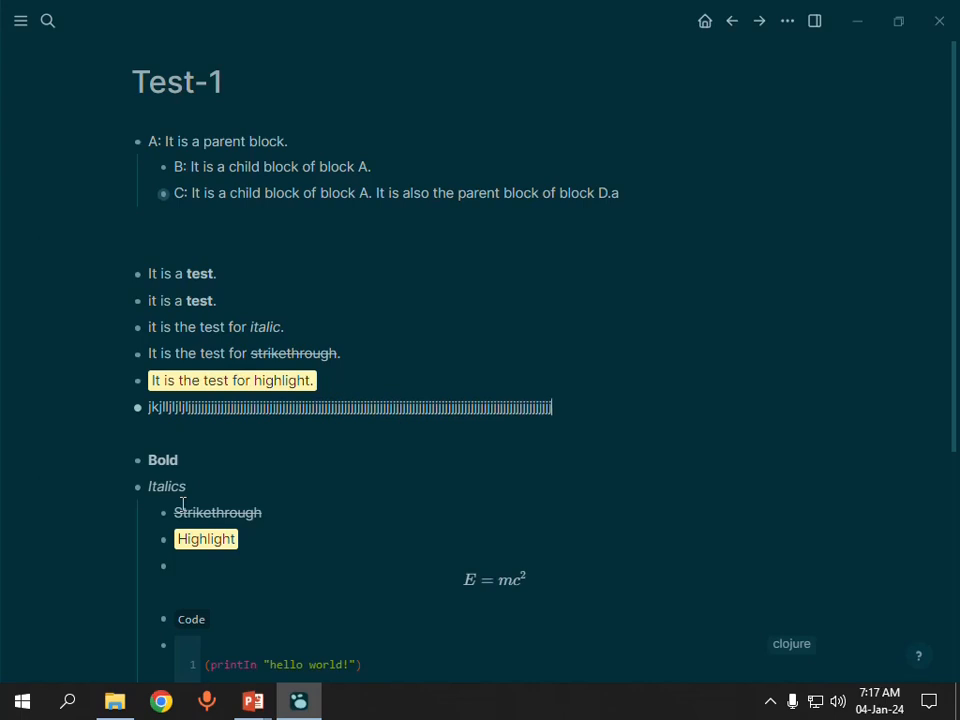
type("jjjjjjjjjjjjjjjjjjjjjjjjjjjjjjjjjjjjjjjjjjjjjjjjjj")
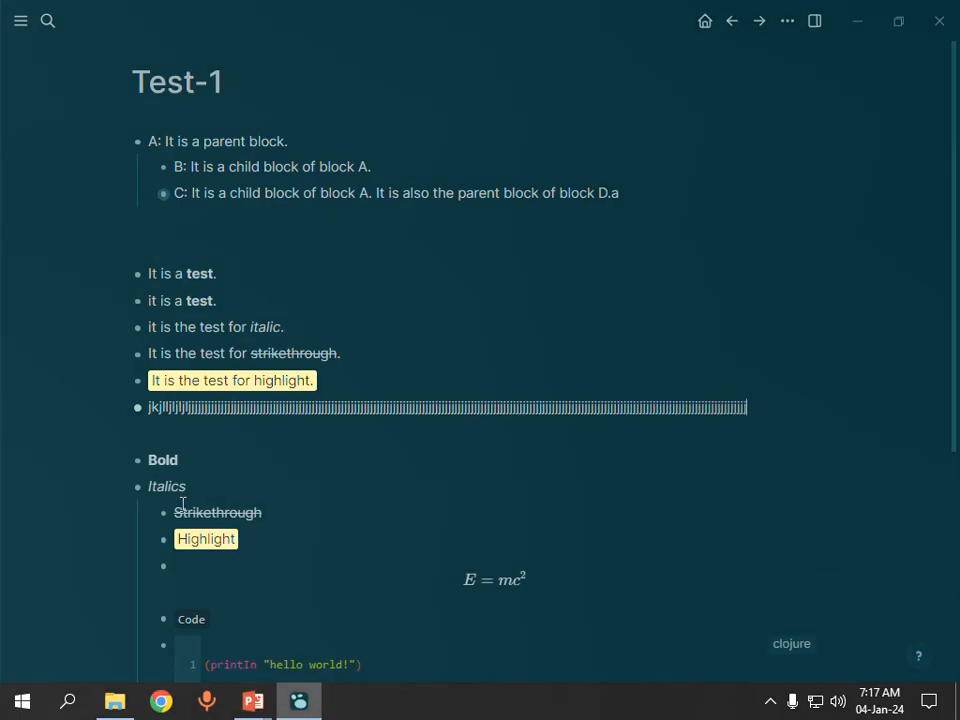
type("jjjjjjjjjjjjjjjjjjjjjjjjjjjjjjjjjjjjjjjjjjjjjjj")
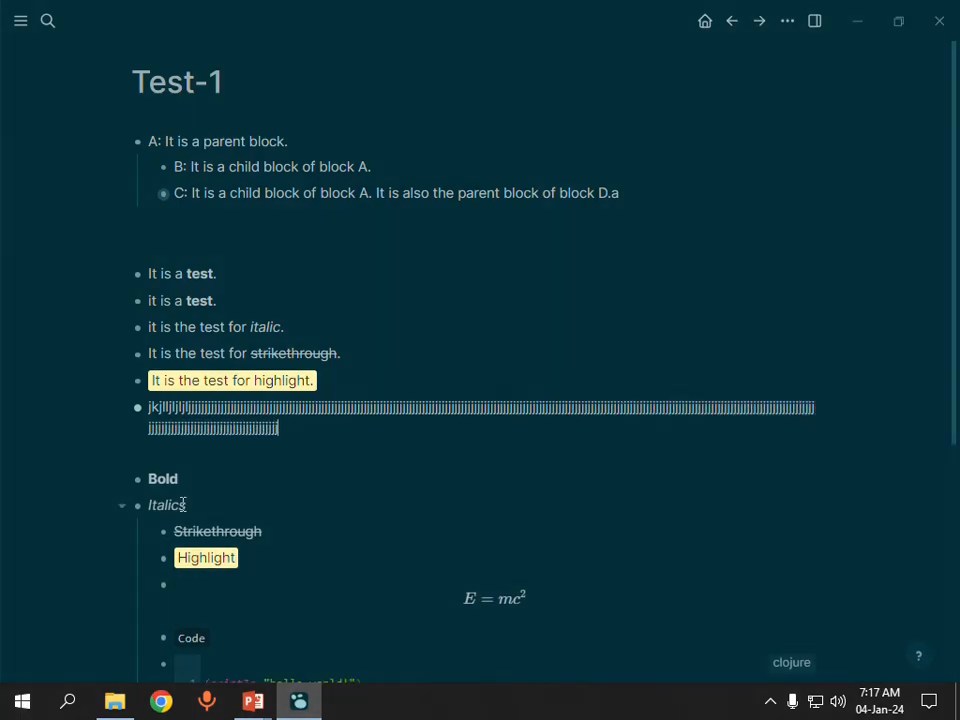
type("jjjjjjjjjjjjjjjjjjjjjjjjjjjjjjjjjjjjjjjjjjjjjjjj")
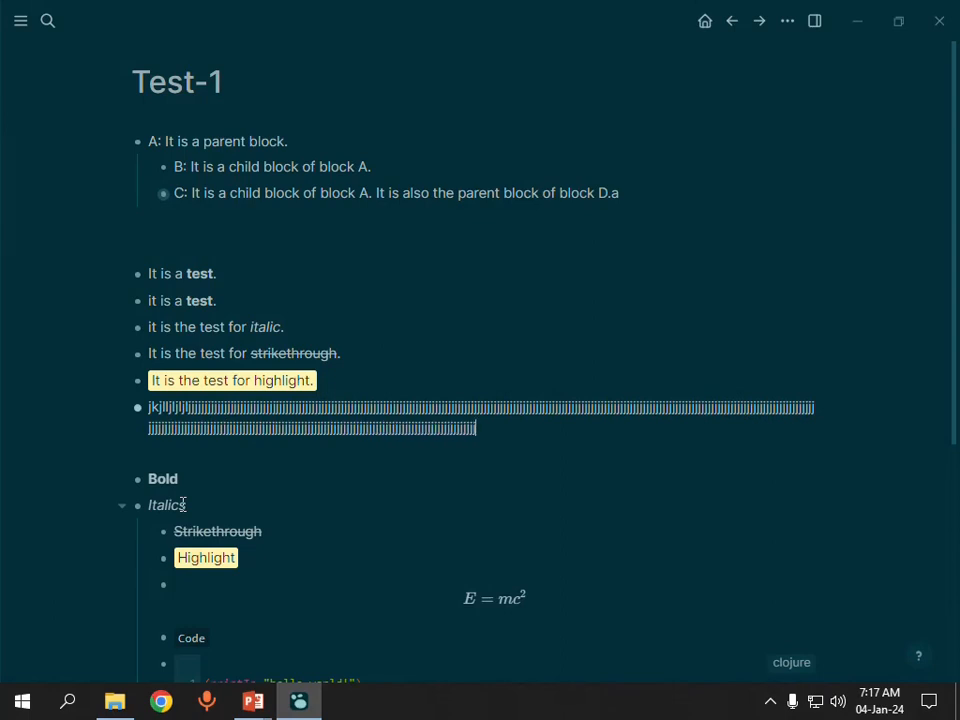
type("jjjjjjjjjjjjjjjjjjjjjjjjjjjjjjjjjjjjjjjjjjjjjjjjjjjjjjjjjjjjjj")
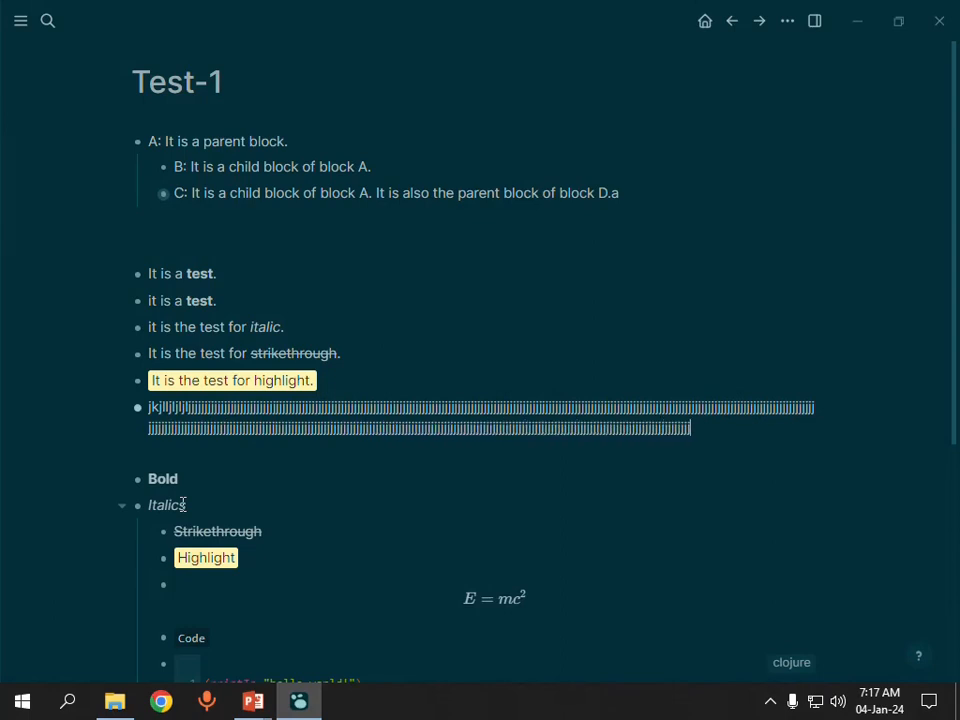
type("jjjjjjjjjjjjjjjjjjjjjjjjjjjjjjjjjjjjjjjjjjjjjjjjjjjjjjj")
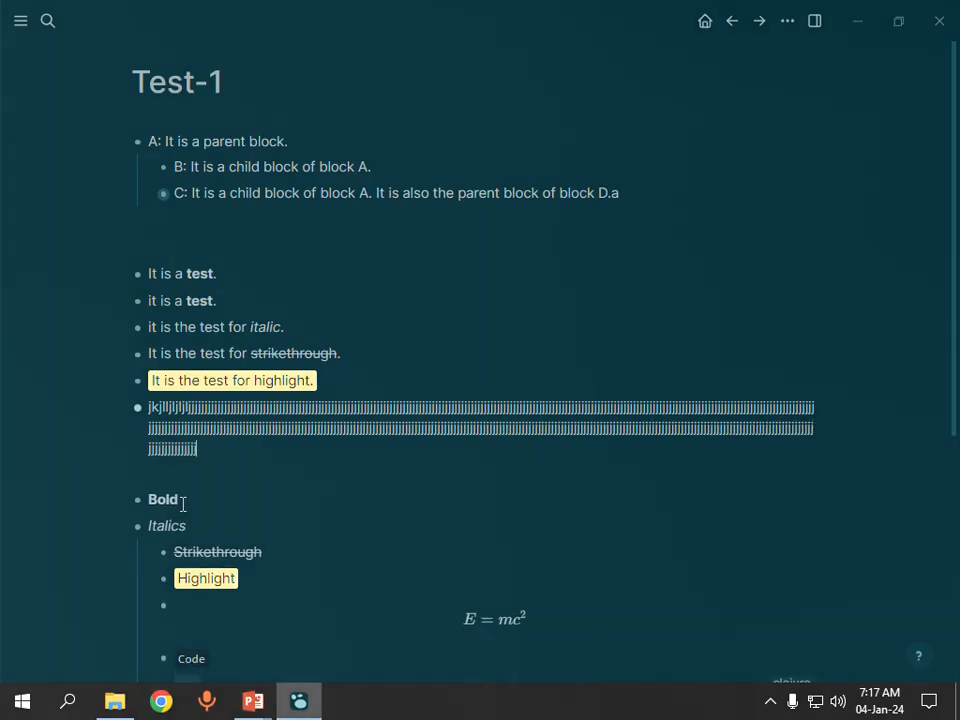
type("jjjjjjjjjjjjjjjjjjjjjjjjjjjjjjjjjjjjjjjjj")
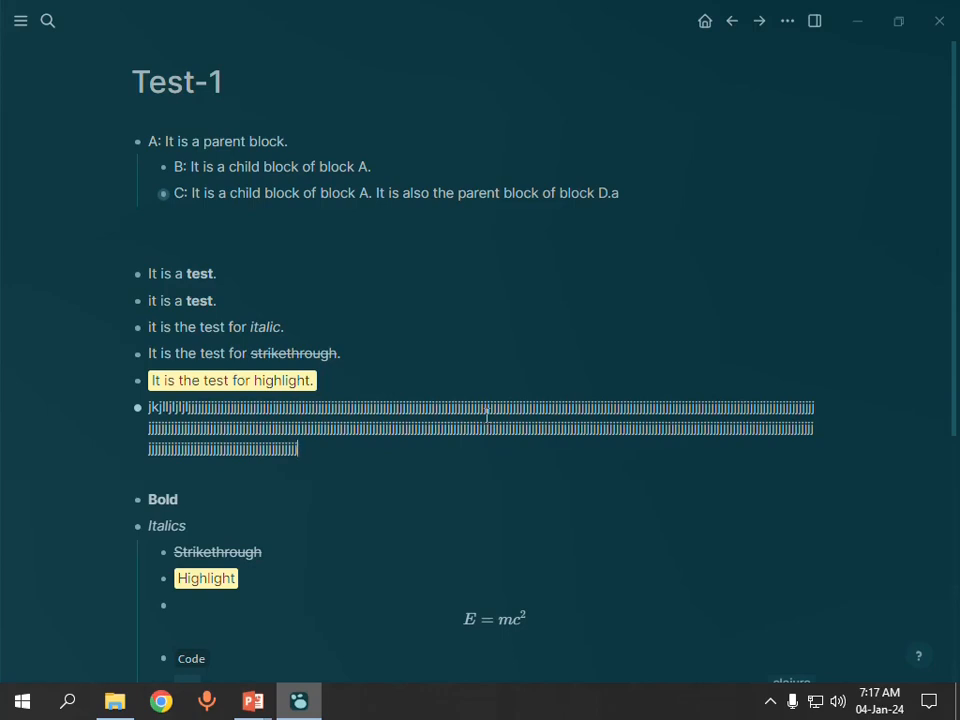
key("Return")
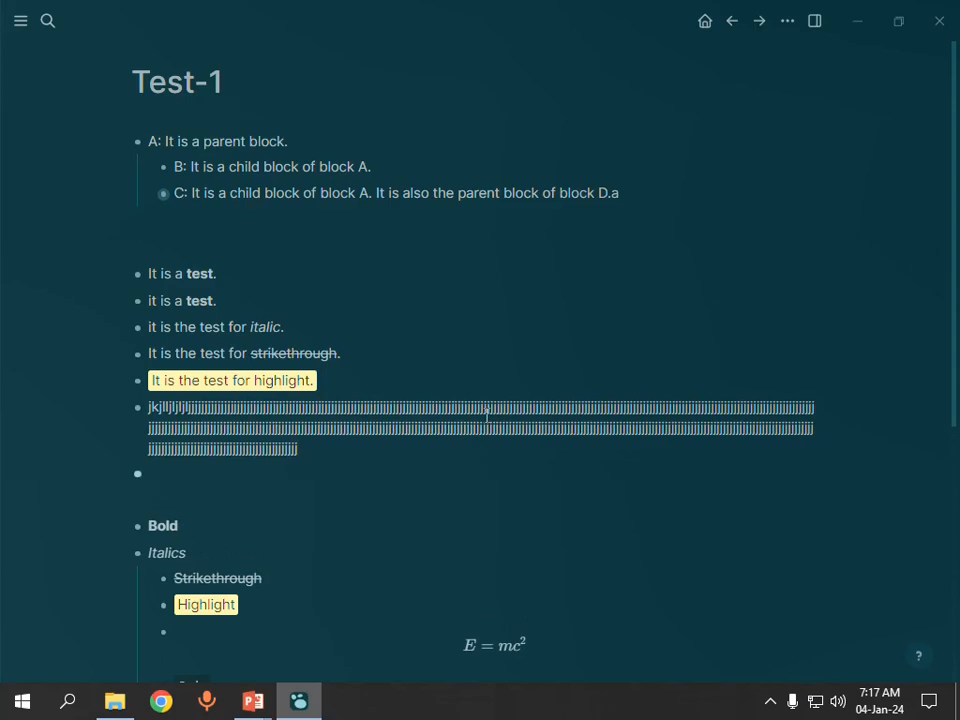
Step: Enter "it is the test for line shifting within the same line." in the new empty block
type("it is the test for li")
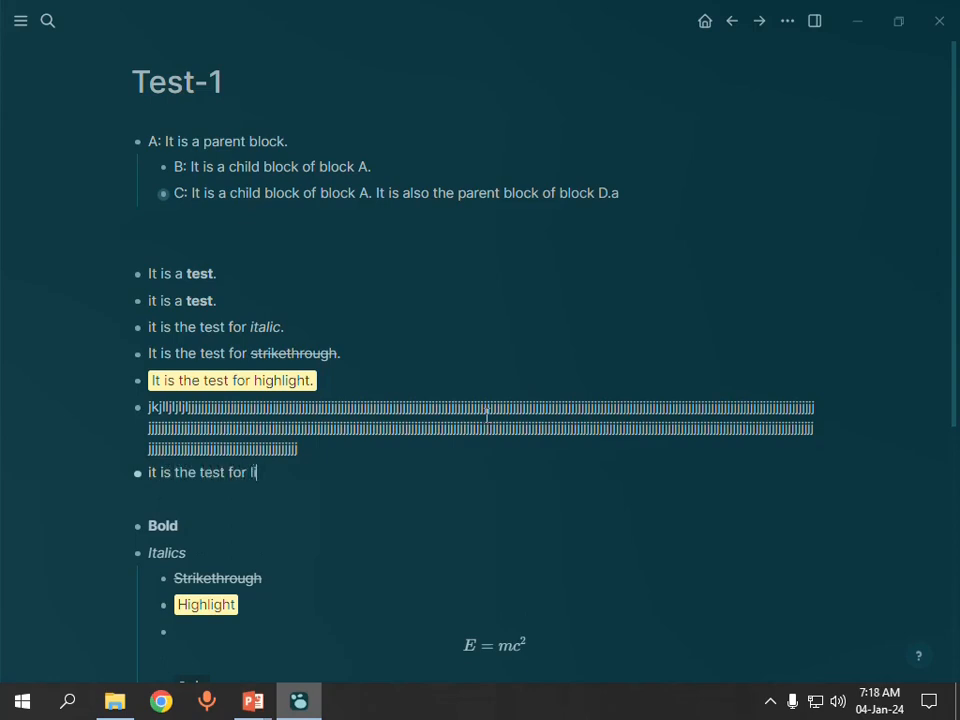
type("ne shifting with")
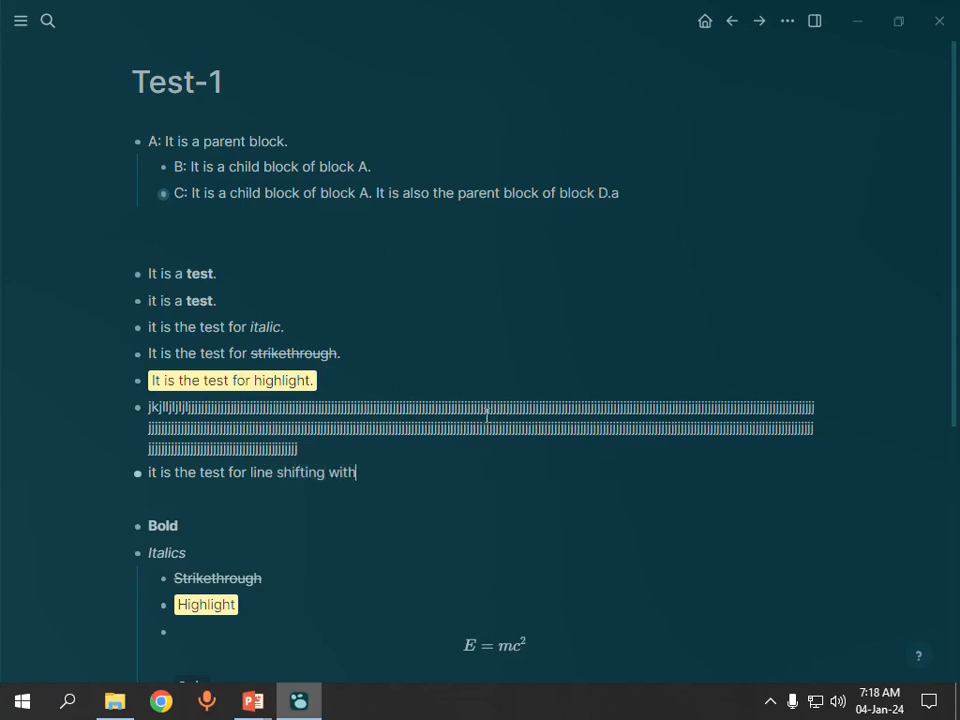
type("in the same line.")
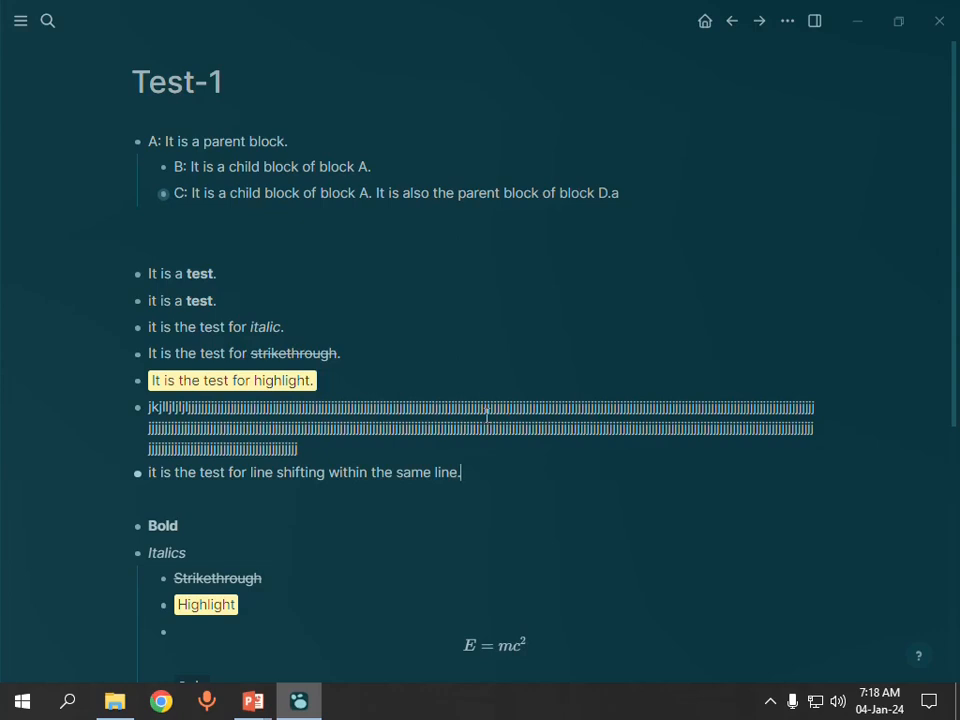
Step: Add a second line reading "It is the second line." inside the same block, followed by another line break
key("Return")
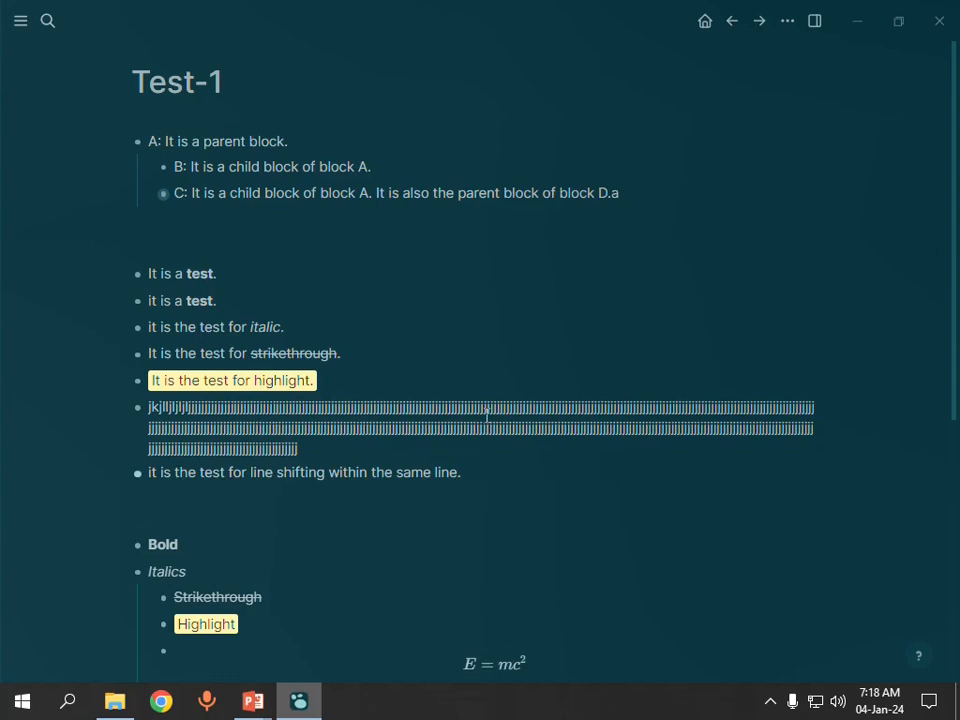
type("It is the second line.")
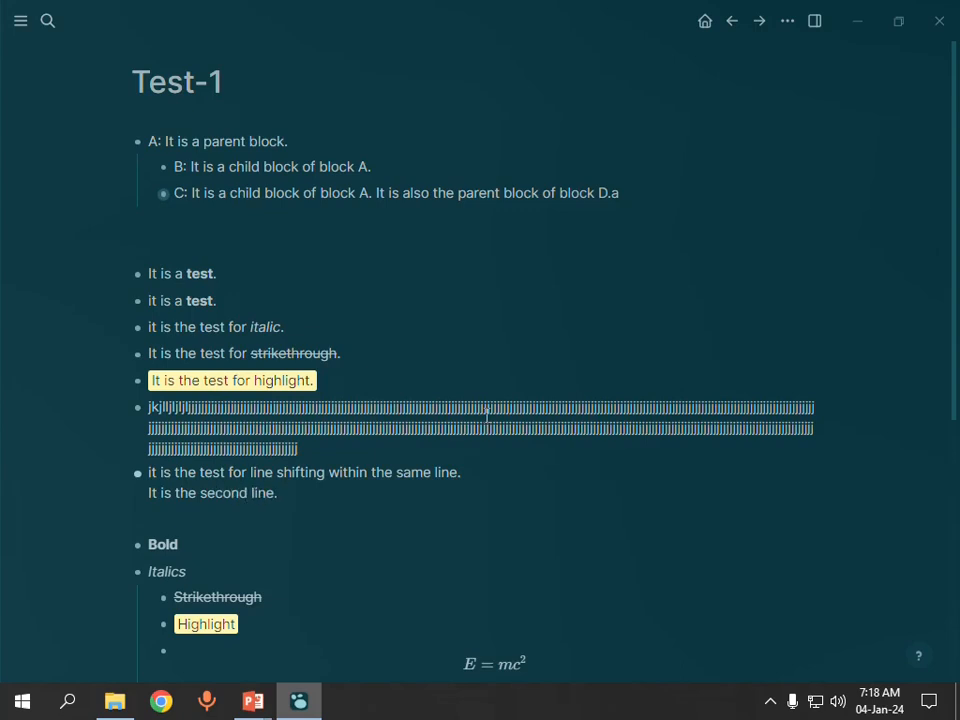
key("shift+Return")
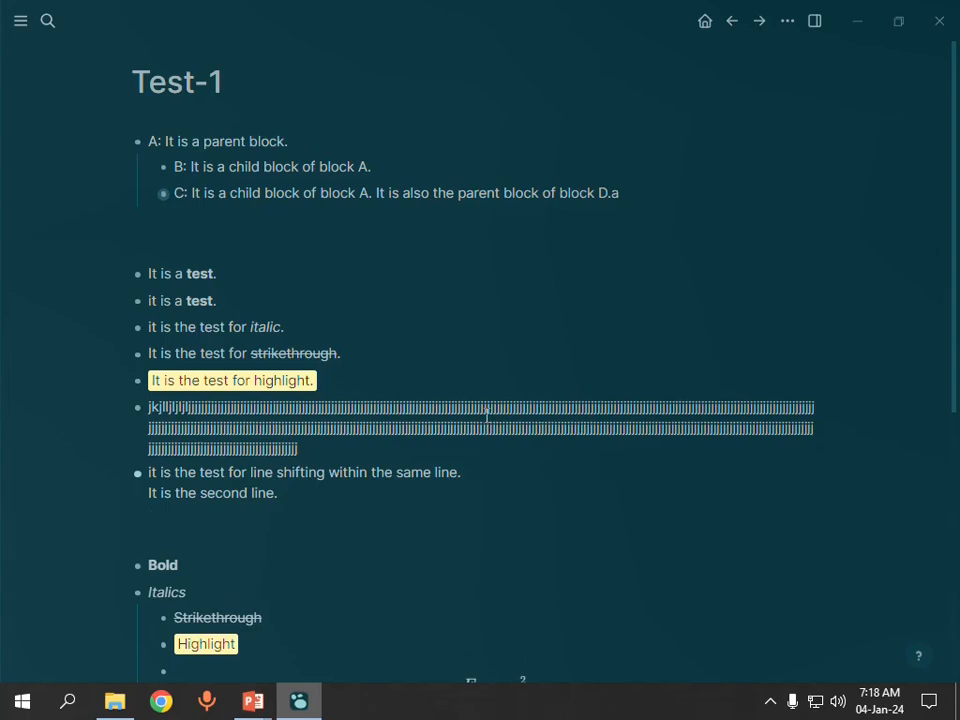
Step: Check the indent and outdent shortcuts on the PowerPoint slide, return to Logseq and add a block reading "A" followed by an empty block
key("alt+Tab")
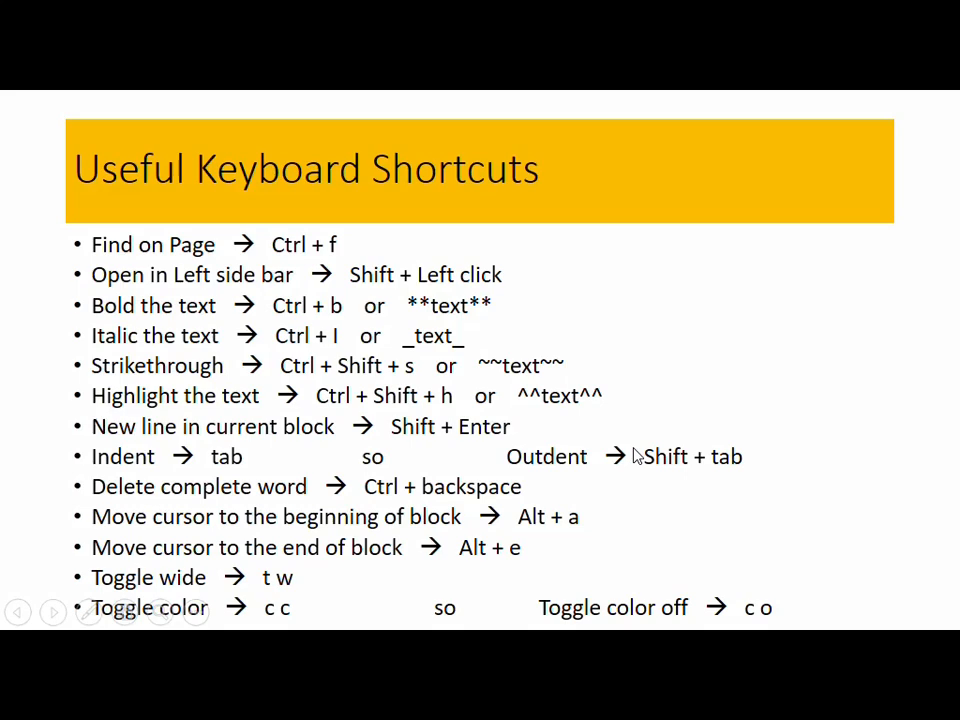
key("alt+Tab")
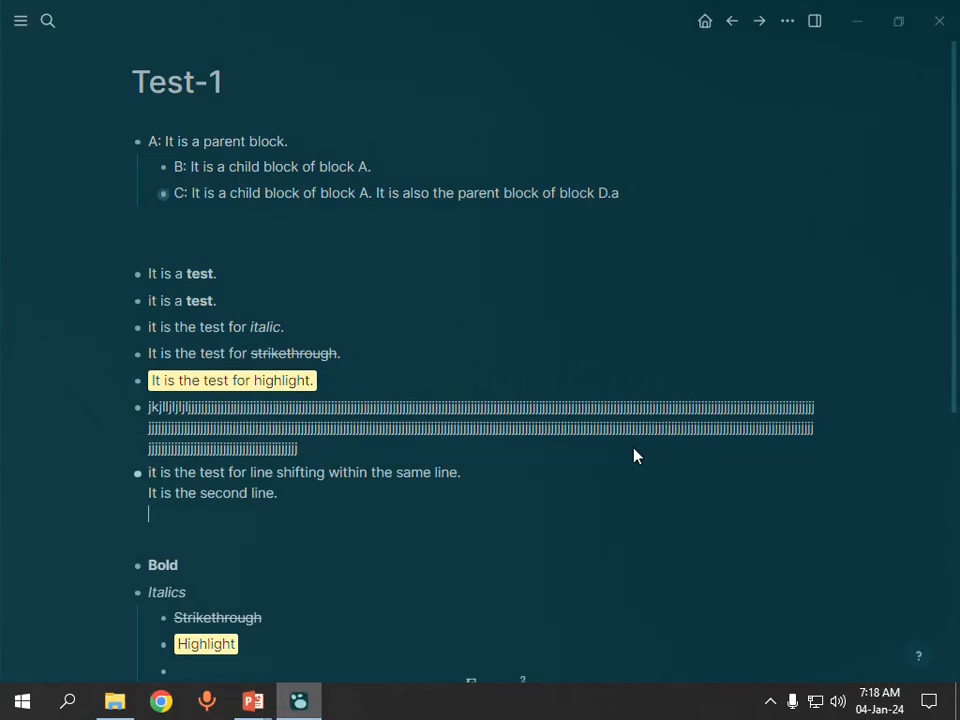
type("a")
key("BackSpace")
type("A")
key("BackSpace")
key("Return")
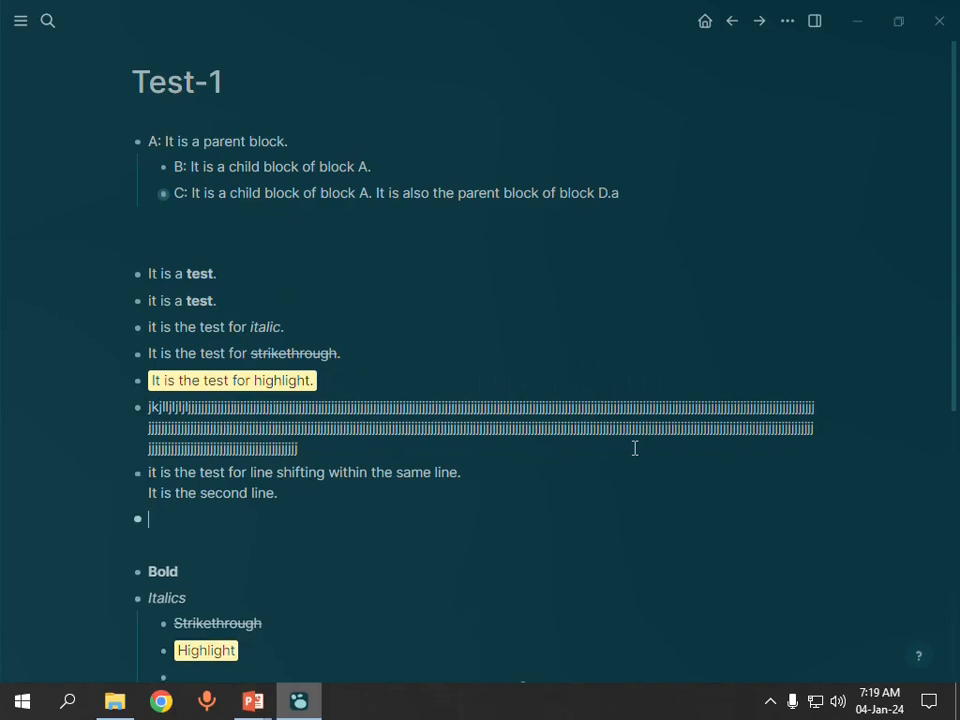
type("A")
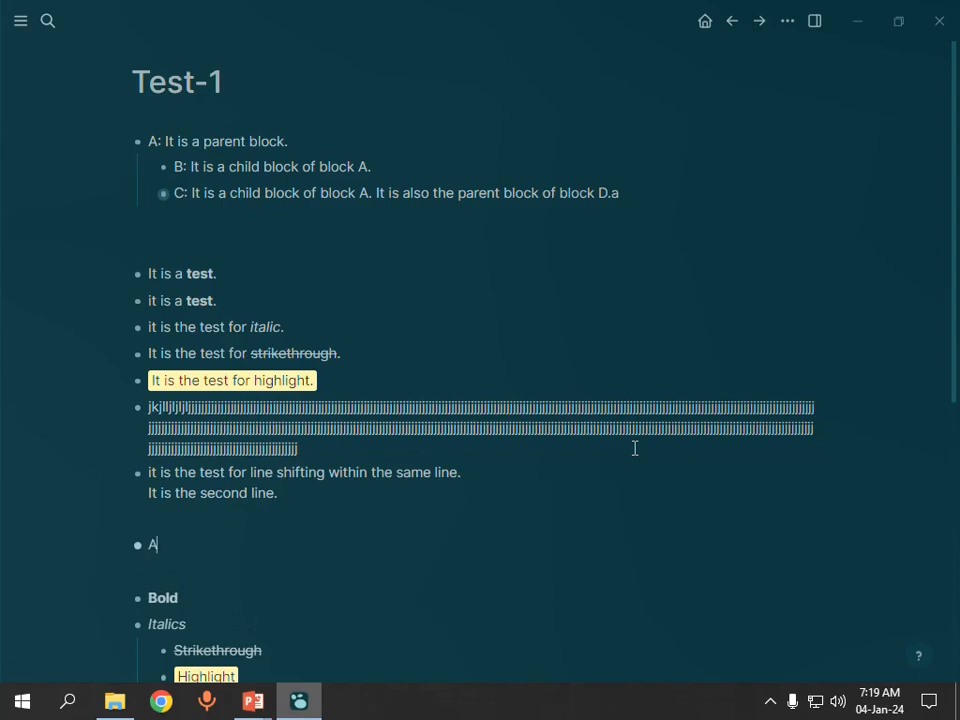
key("Return")
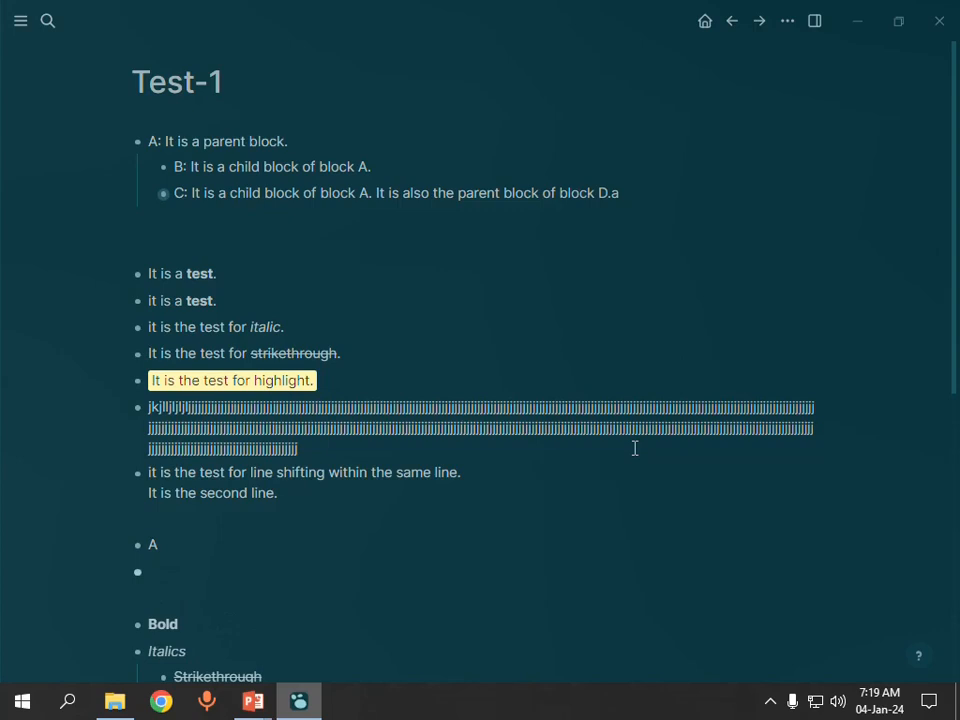
Step: Indent the empty block under block A, enter "B" in it and outdent it back to A's level
key("Tab")
type("B")
key("shift+Tab")
Step: Look up the delete-word shortcut on the PowerPoint shortcuts slide and return to the Test-1 page in Logseq
mouse_move(253, 701)
left_click(327, 626)
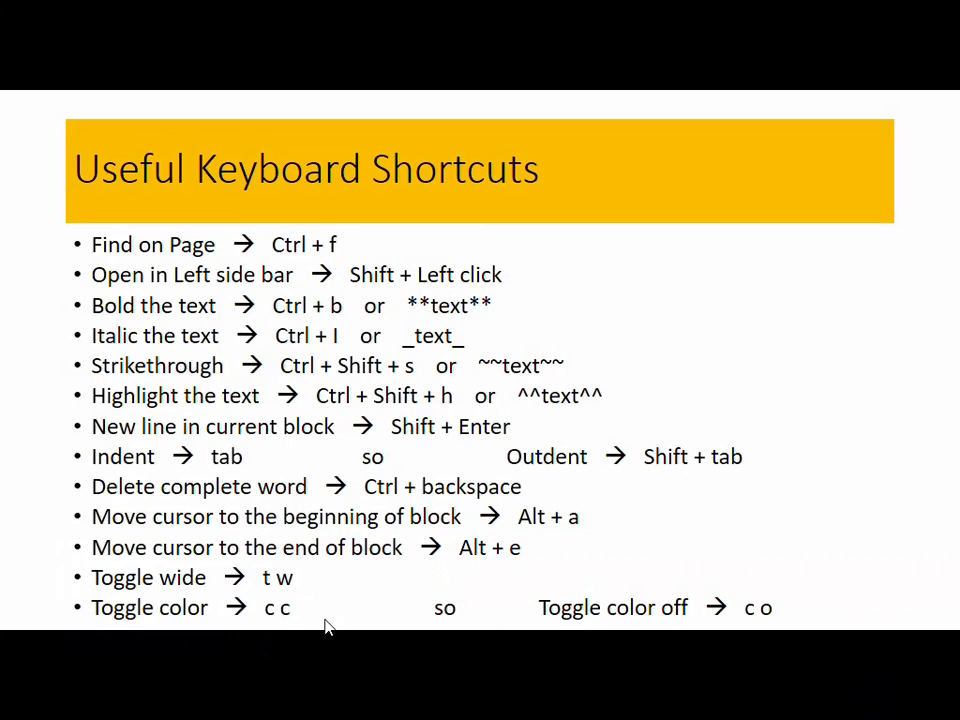
key("alt+Tab")
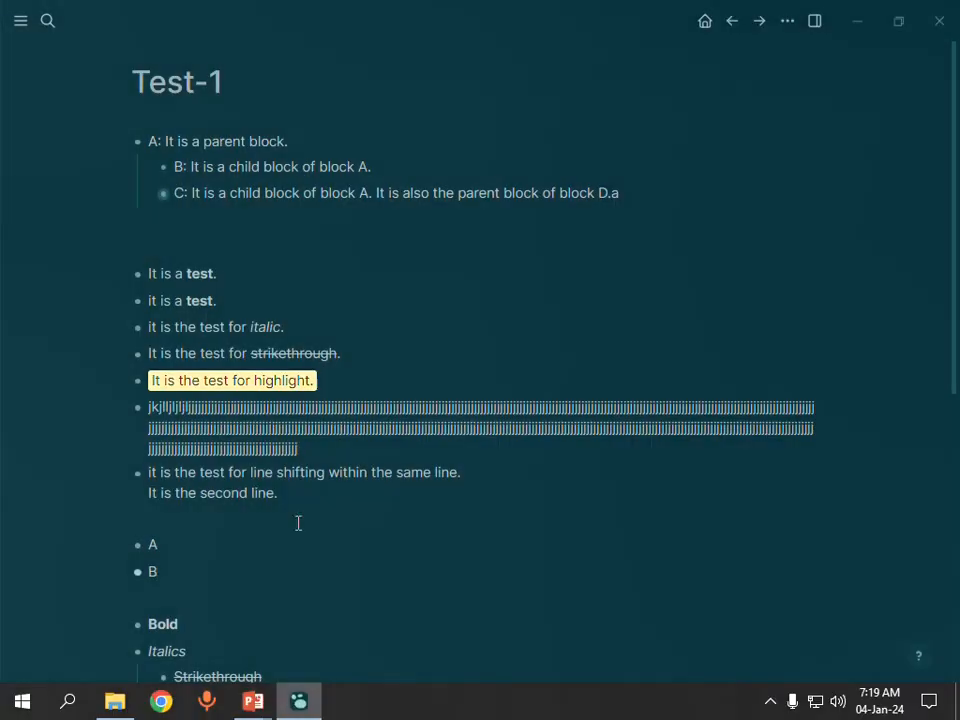
Step: Delete the word "within" from the line-shifting block one character at a time and undo the deletion
left_click(326, 472)
key("BackSpace")
key("BackSpace")
key("BackSpace")
key("BackSpace")
key("BackSpace")
key("BackSpace")
key("BackSpace")
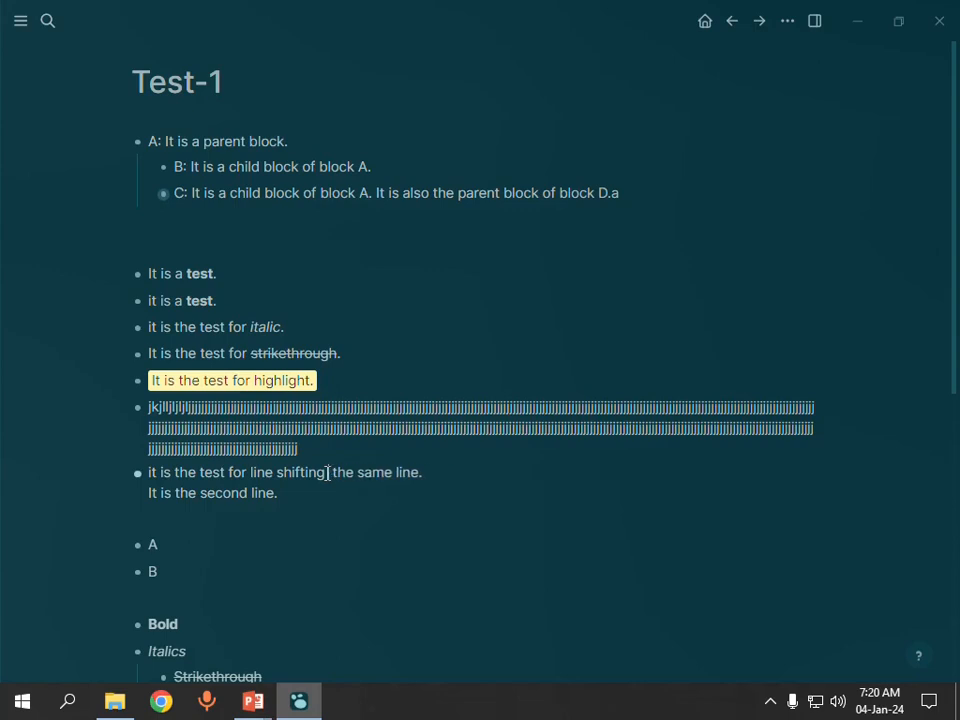
key("ctrl+z")
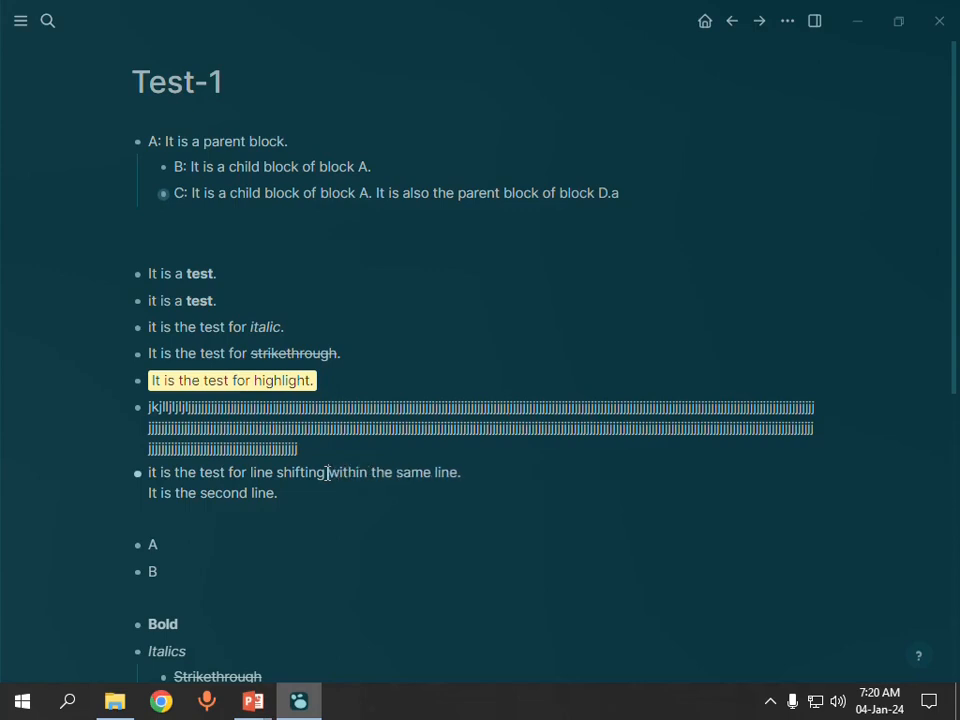
Step: Delete the words "the test for line shifting within" from the line-shifting block's first line, one whole word at a time
key("Right")
key("Right")
key("Right")
key("Right")
key("Right")
key("BackSpace")
key("BackSpace")
key("BackSpace")
key("BackSpace")
key("BackSpace")
key("BackSpace")
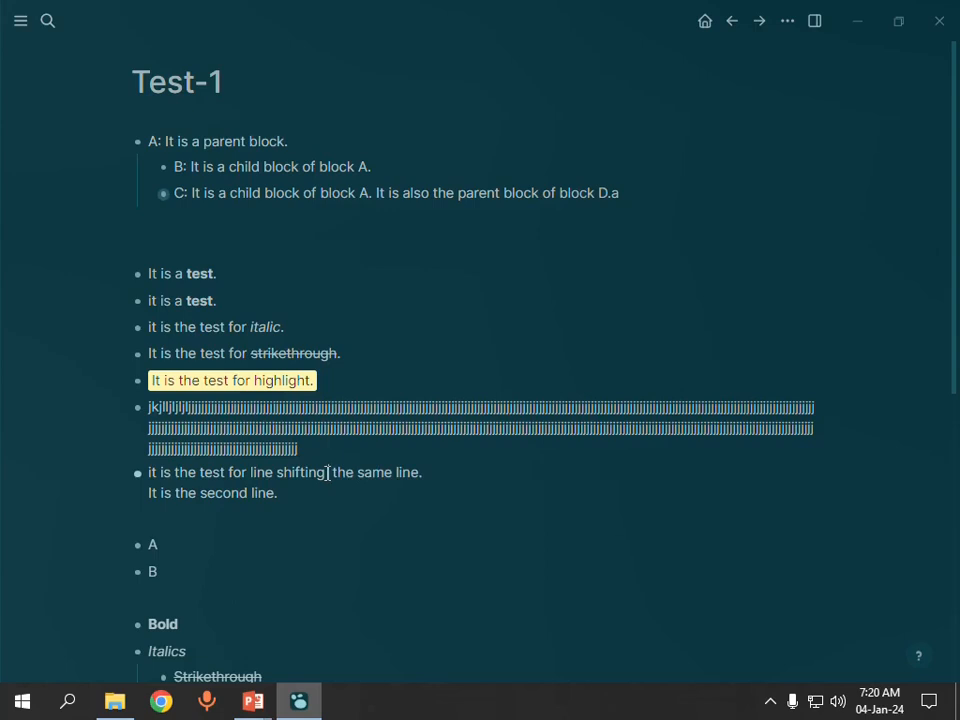
key("BackSpace")
key("BackSpace")
key("BackSpace")
key("BackSpace")
key("BackSpace")
key("BackSpace")
key("BackSpace")
key("BackSpace")
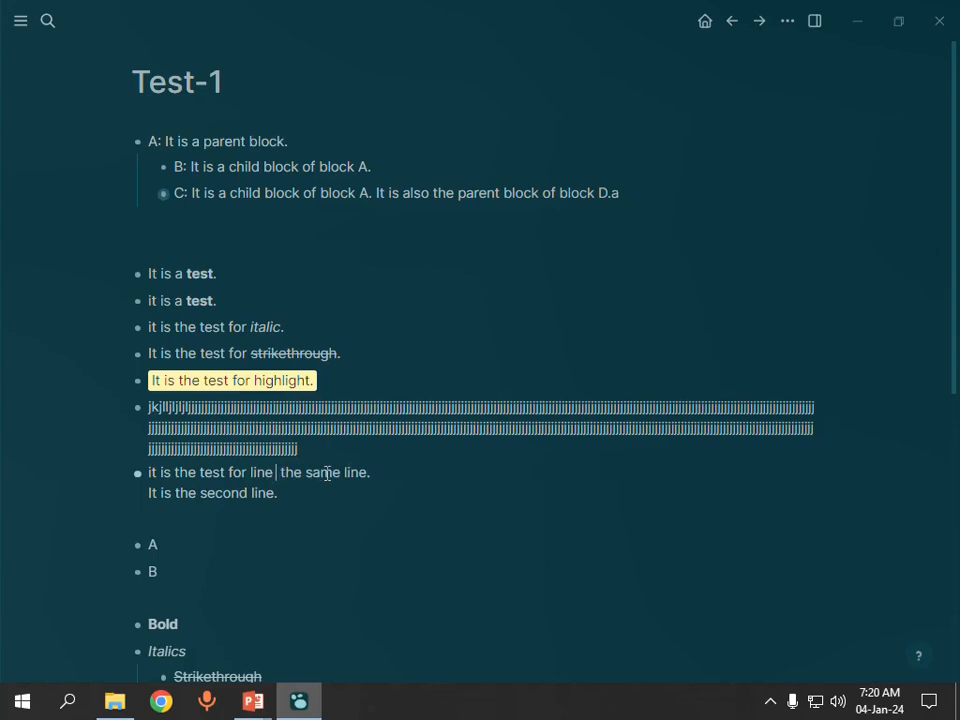
key("BackSpace")
key("BackSpace")
key("BackSpace")
key("BackSpace")
key("BackSpace")
key("BackSpace")
key("BackSpace")
key("BackSpace")
key("BackSpace")
key("BackSpace")
key("BackSpace")
key("BackSpace")
key("BackSpace")
key("BackSpace")
key("BackSpace")
key("BackSpace")
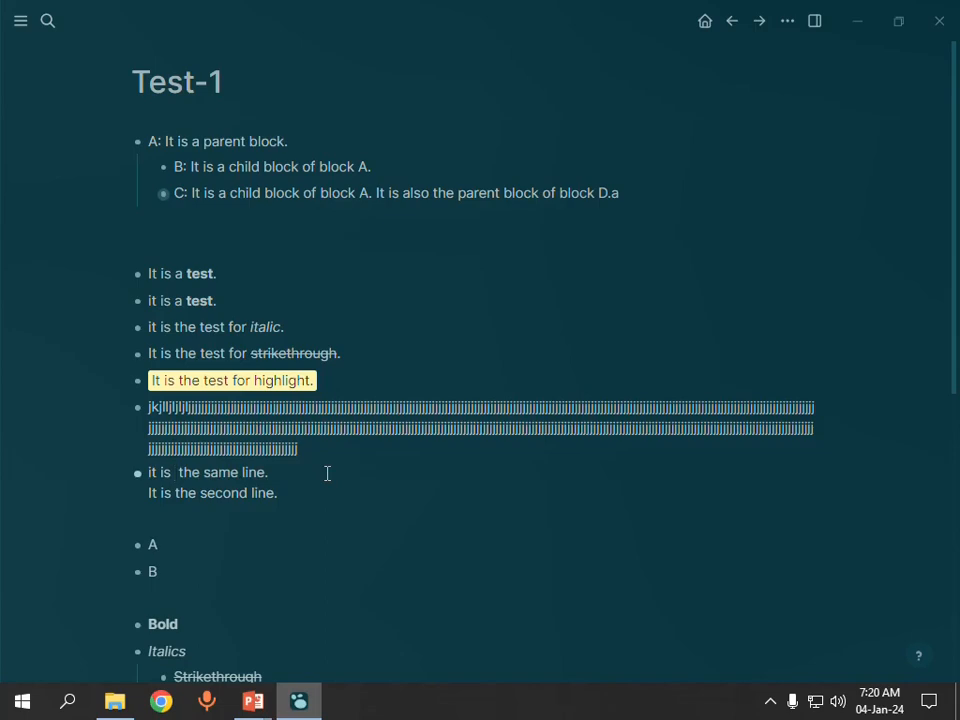
Step: Check the cursor-movement shortcuts on the PowerPoint slide, move the text cursor in Logseq's block C to its beginning, and return to the slide
key("alt+Tab")
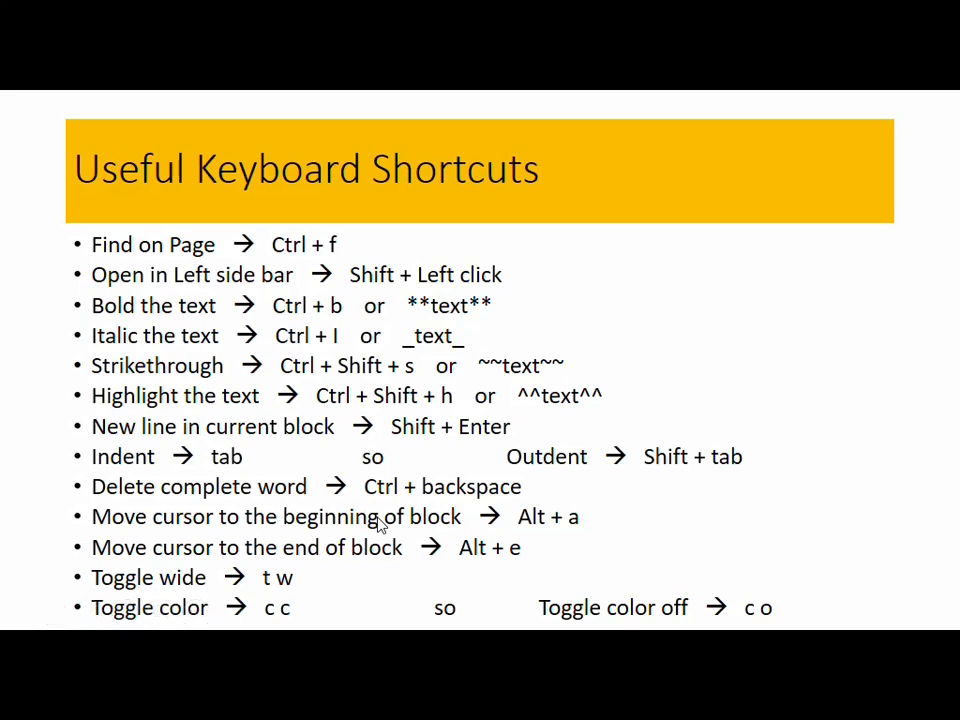
key("alt+Tab")
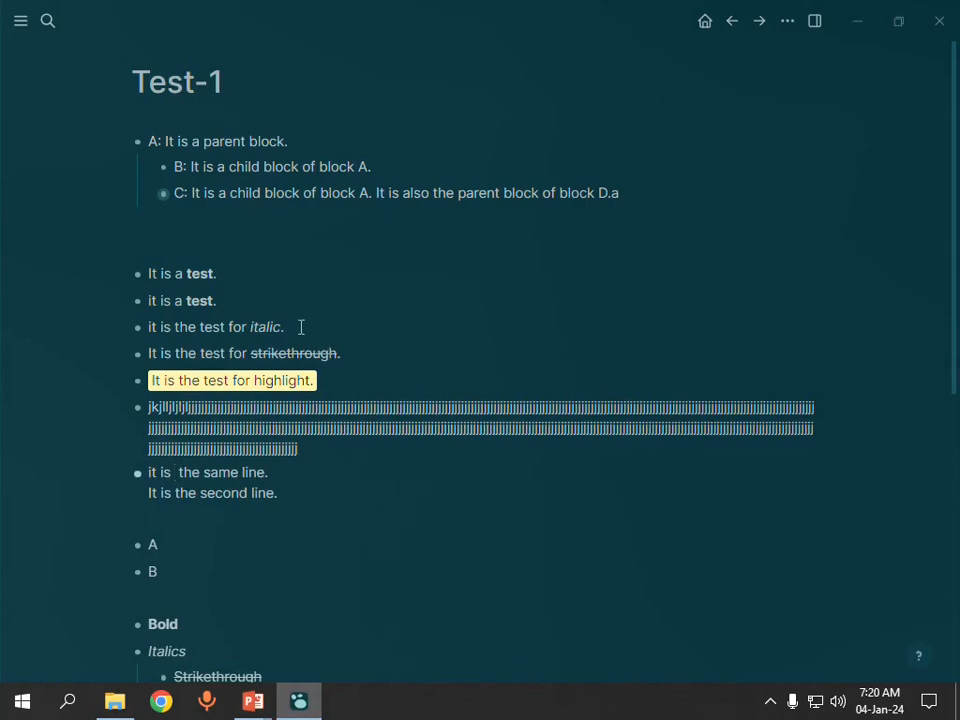
left_click(488, 193)
key("Right")
key("Right")
key("Home")
key("alt+Tab")
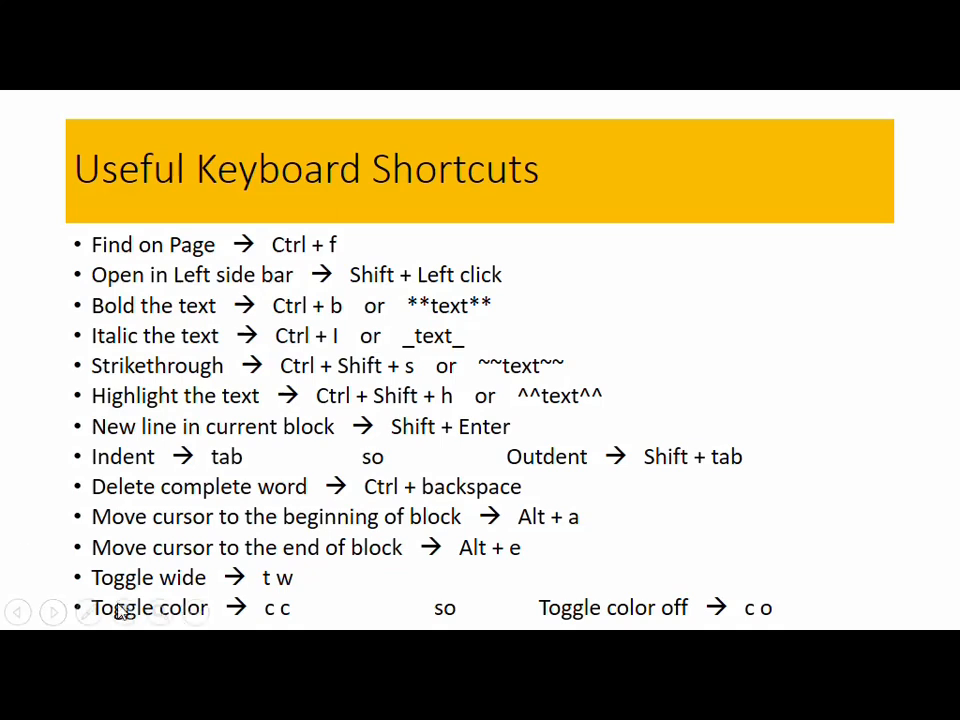
Step: Switch to Logseq, leave block C's text as it was, and toggle the Test-1 page's wide mode on and off twice
key("alt+Tab")
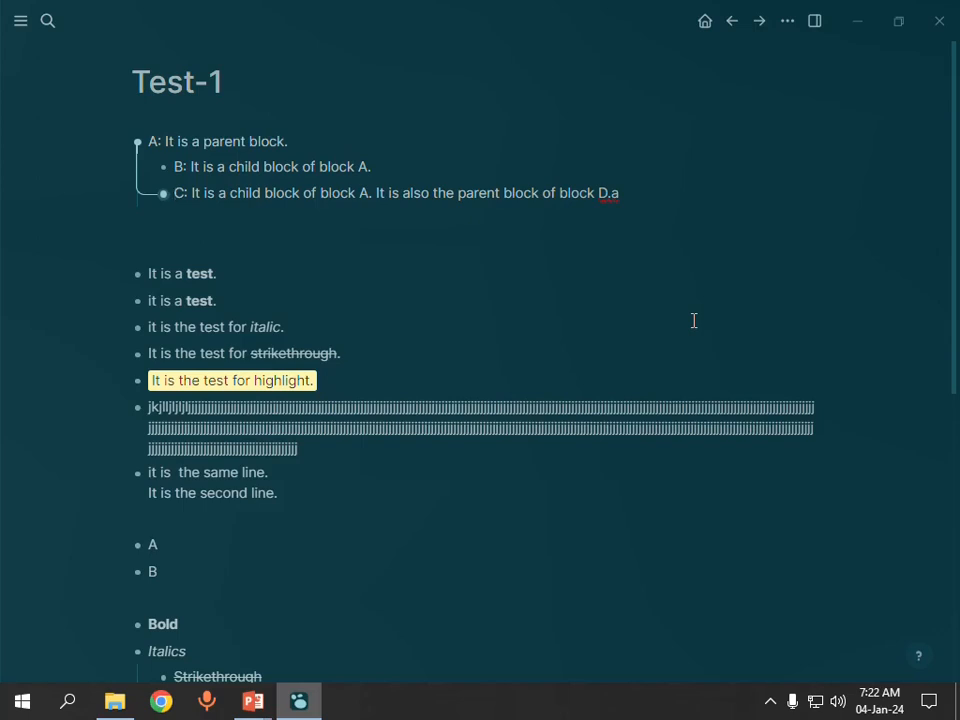
type("t")
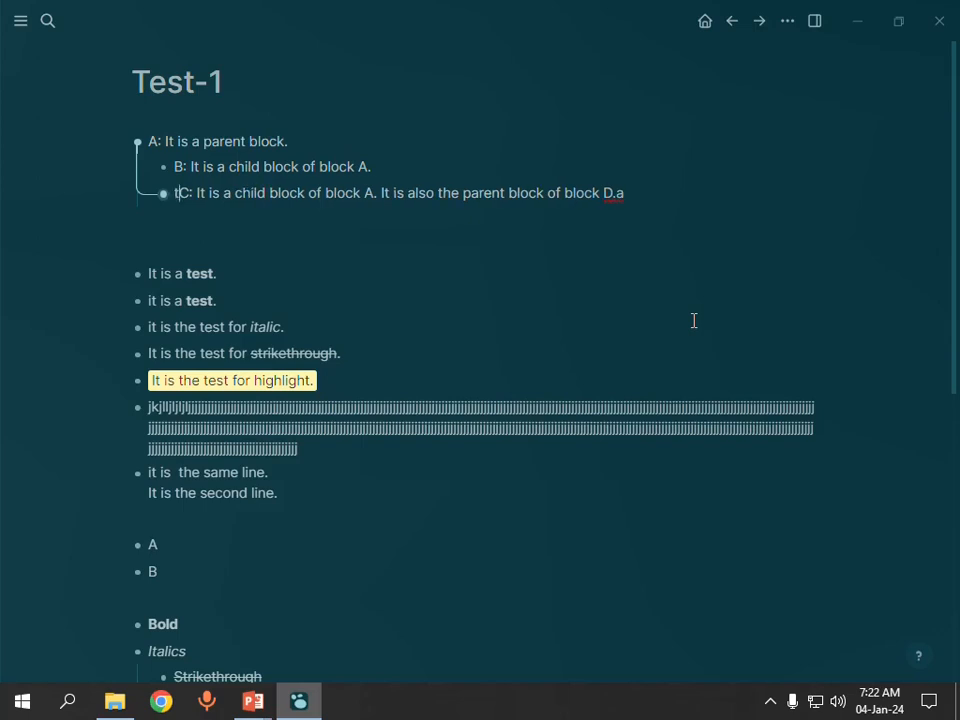
key("BackSpace")
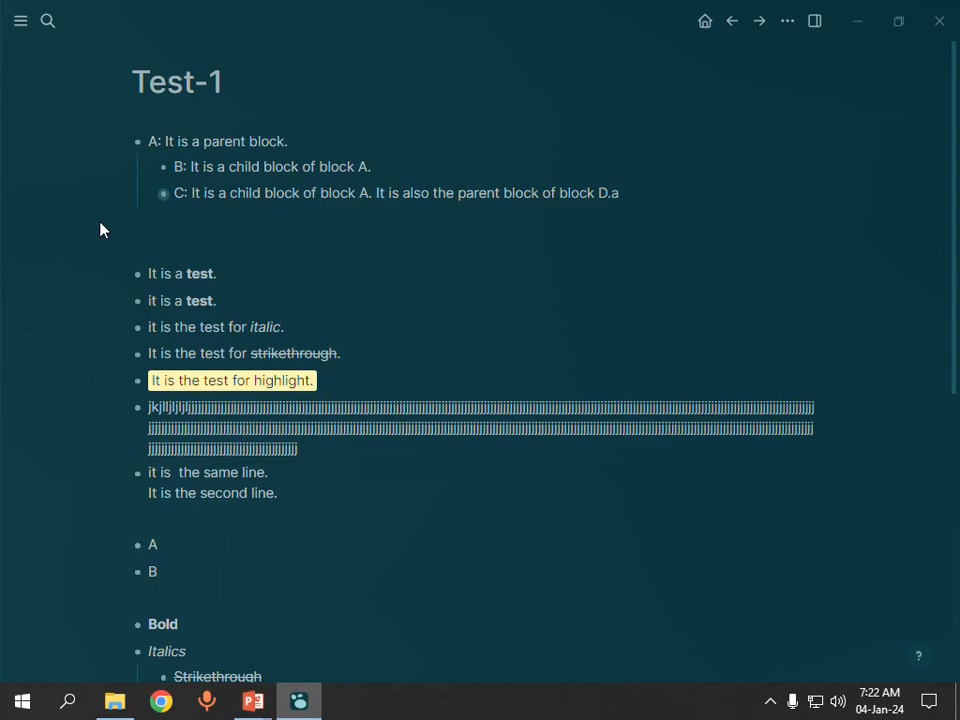
key("t")
key("w")
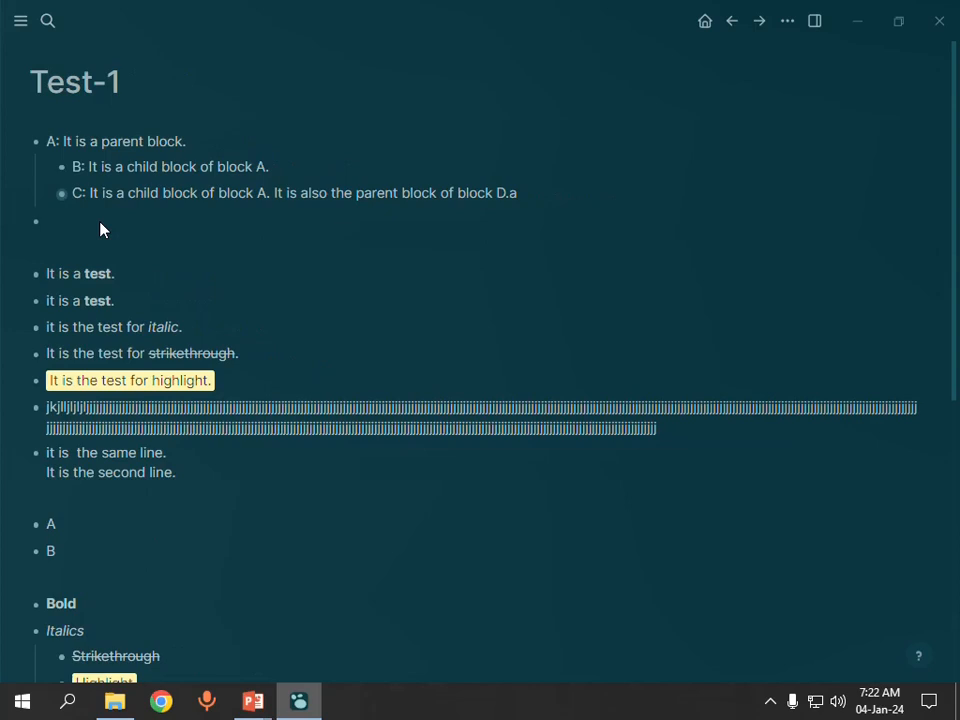
key("t")
key("w")
key("t")
key("w")
key("t")
key("w")
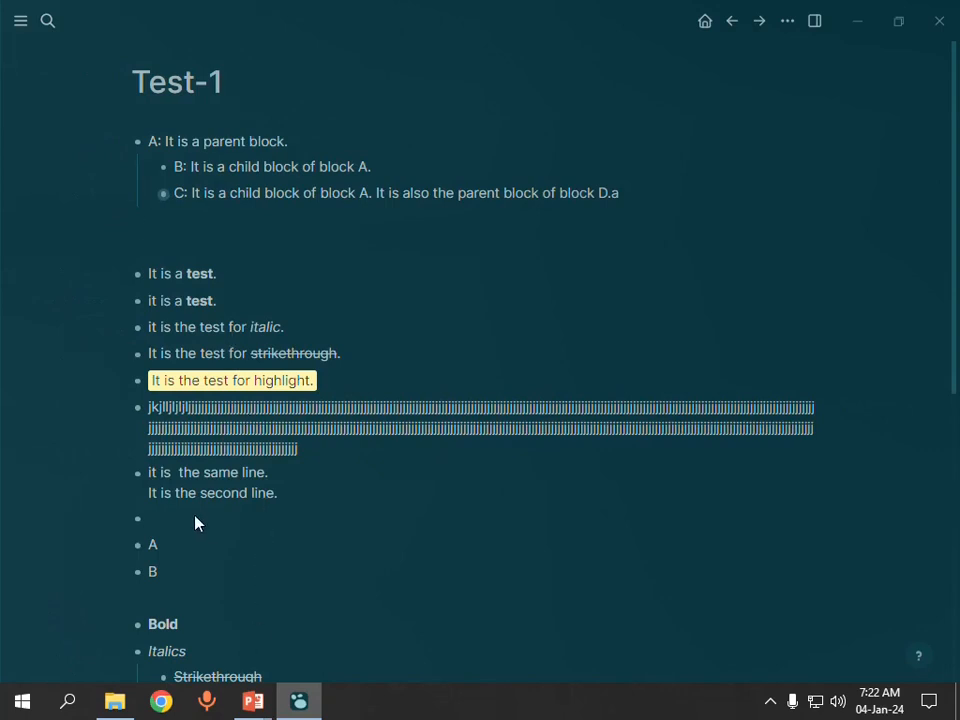
Step: Check the toggle-color shortcut on the PowerPoint slide and cycle Logseq's page color between dark grey and teal twice, ending on teal
key("alt+Tab")
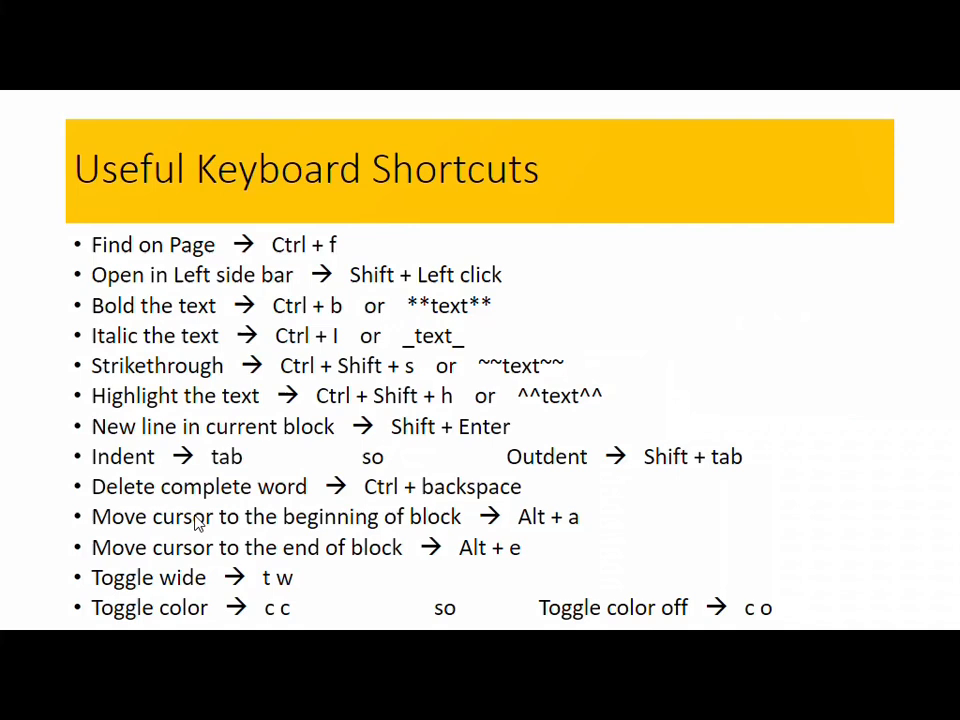
key("alt+Tab")
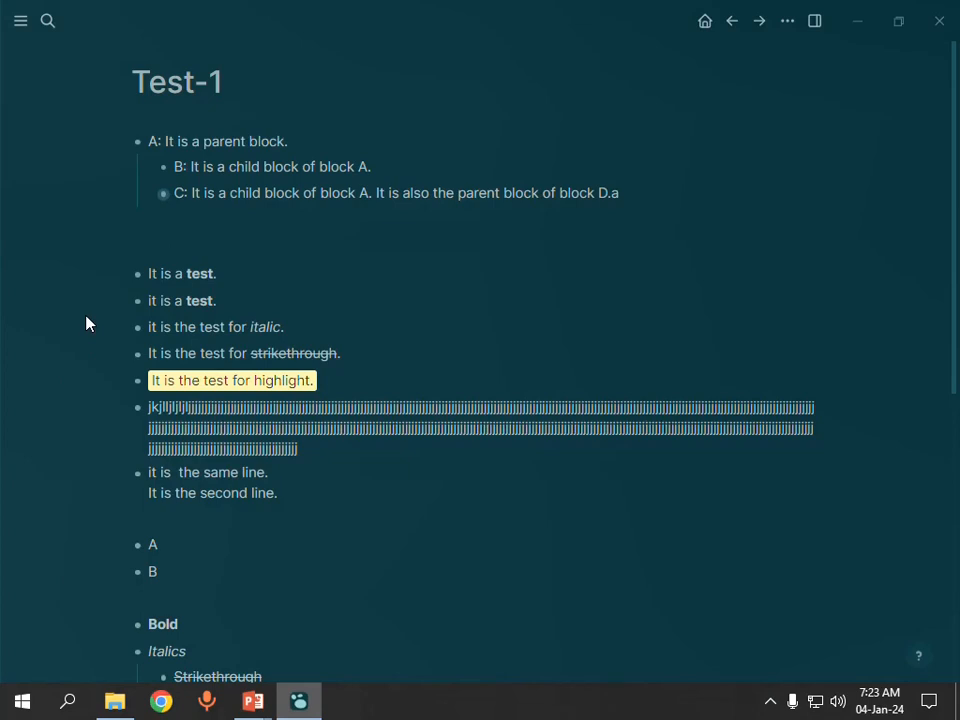
key("c")
key("c")
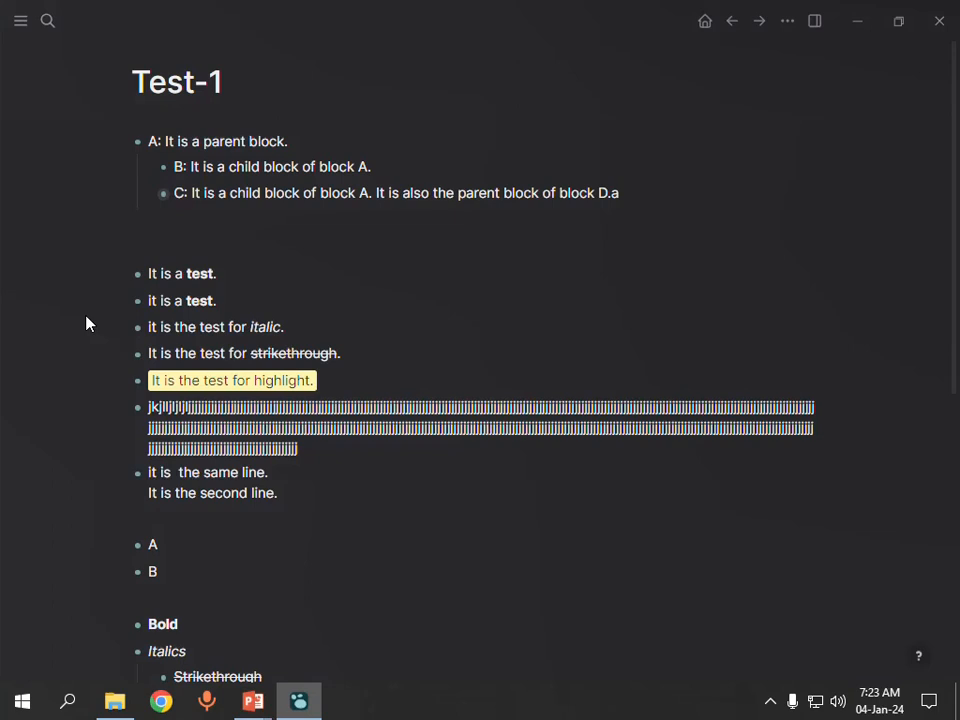
key("t")
key("t")
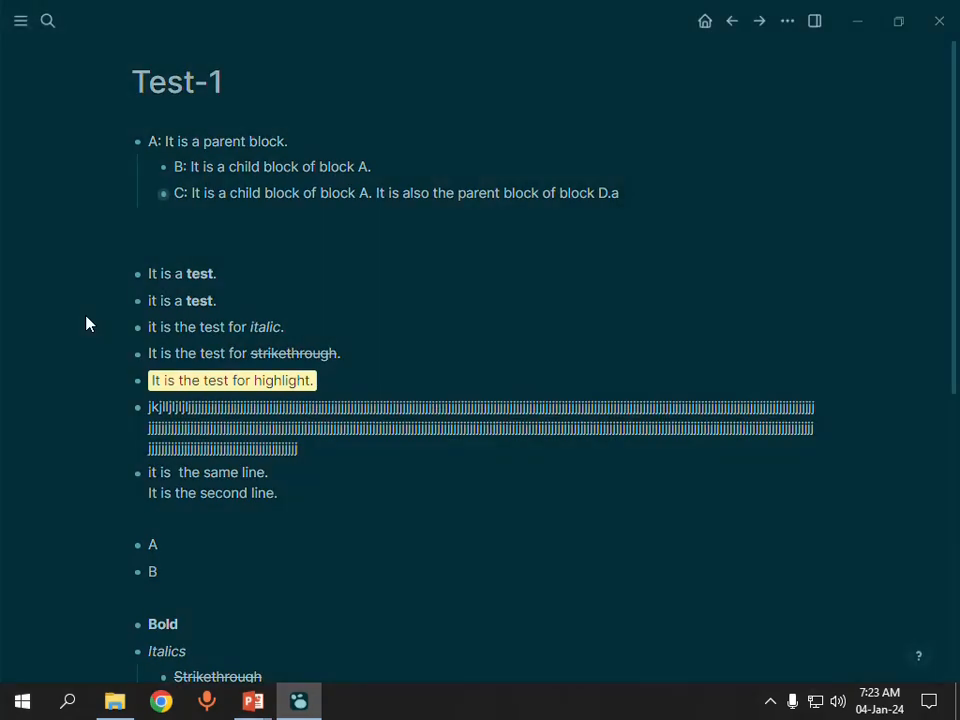
key("t")
key("t")
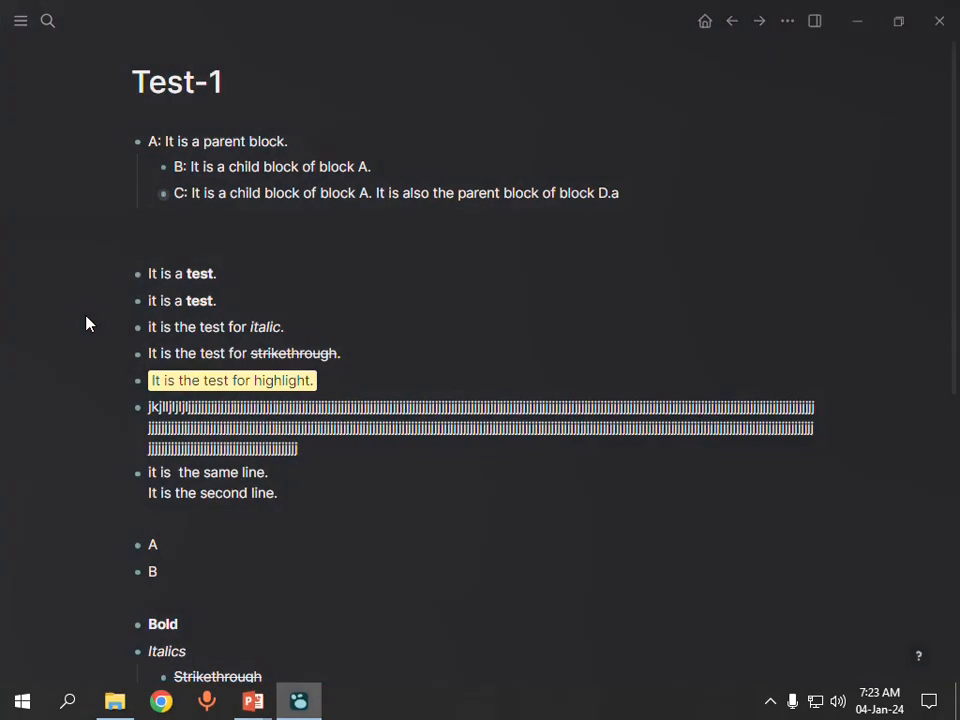
key("t")
key("t")
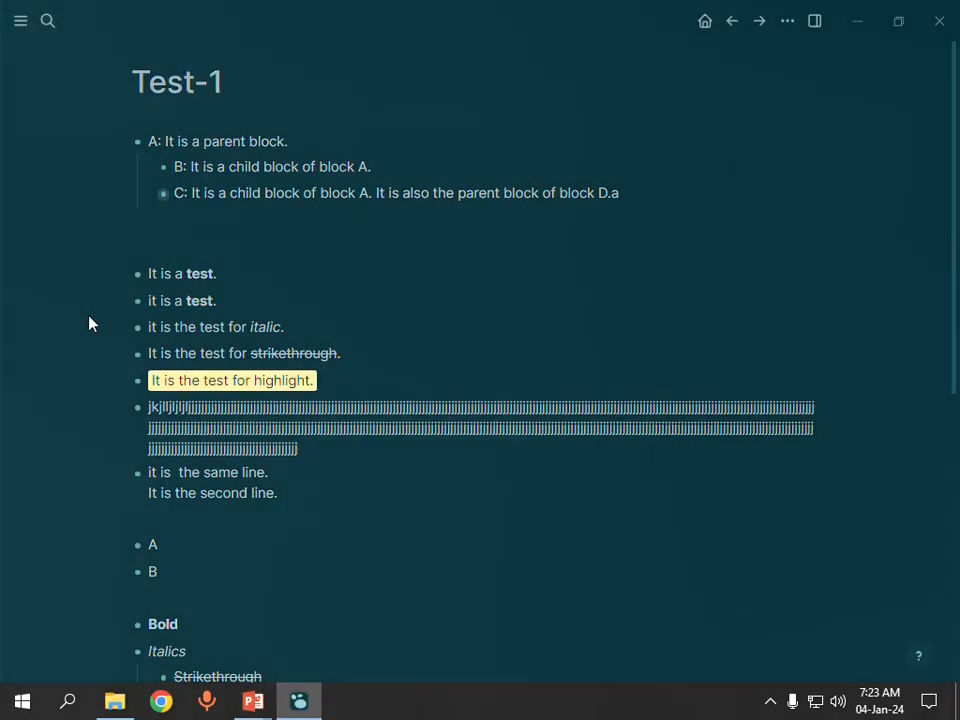
Step: Revisit the PowerPoint shortcuts slide, return to Logseq, and open its Keyboard shortcuts help
key("alt+Tab")
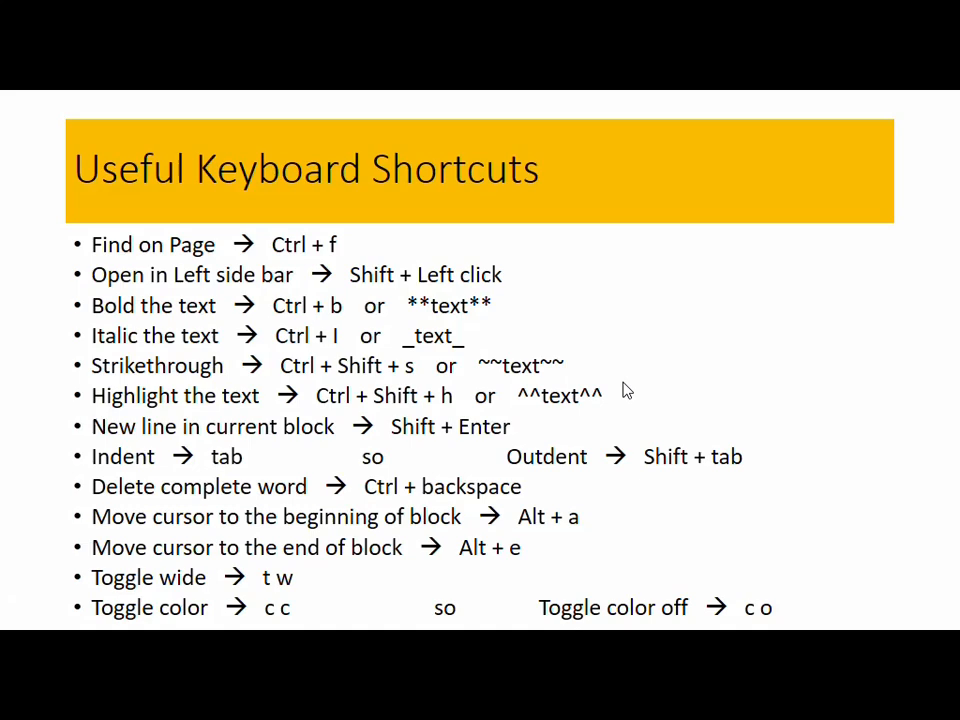
key("alt+Tab")
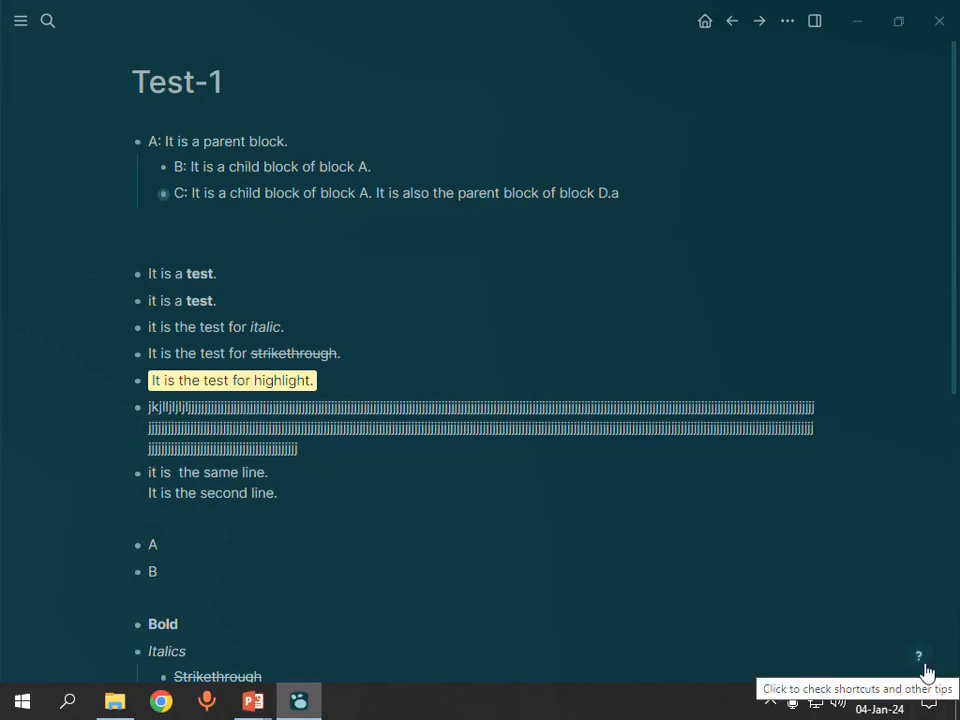
left_click(924, 666)
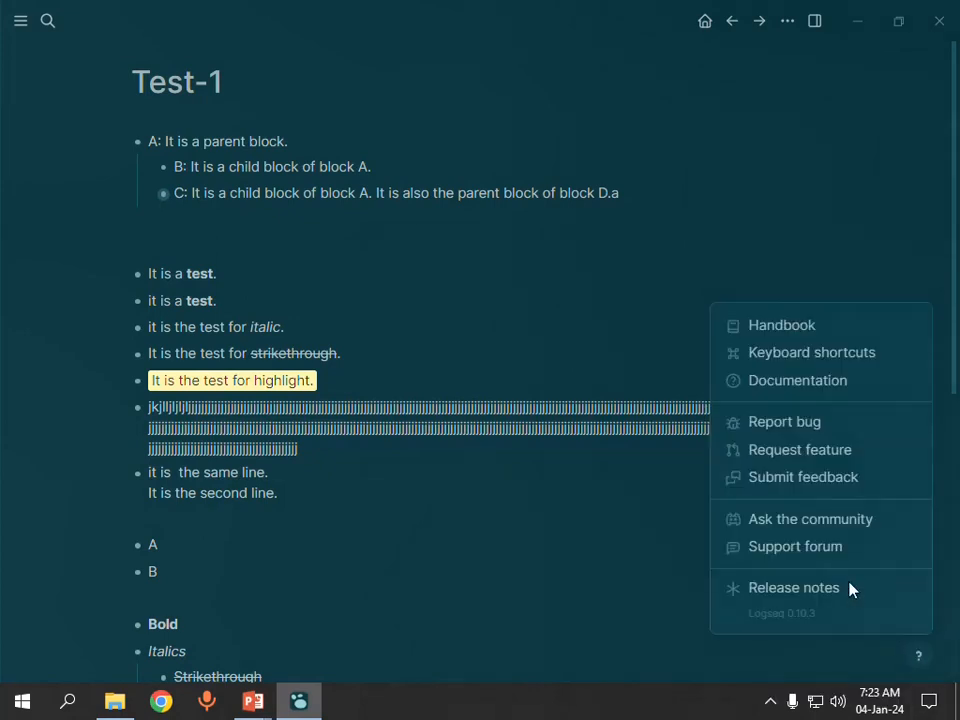
left_click(803, 358)
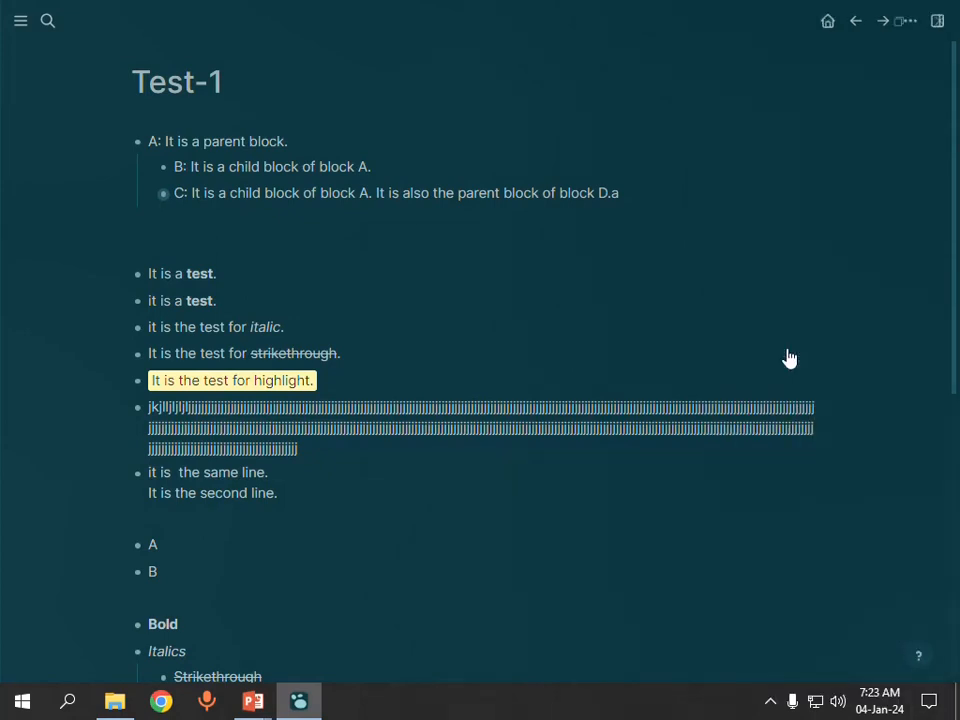
Step: Look through Logseq's Keyboard shortcuts reference, including the Markdown syntax, Navigation, Formatting and Toggle sections, and return to the PowerPoint slide
scroll(755, 230, "up", 5)
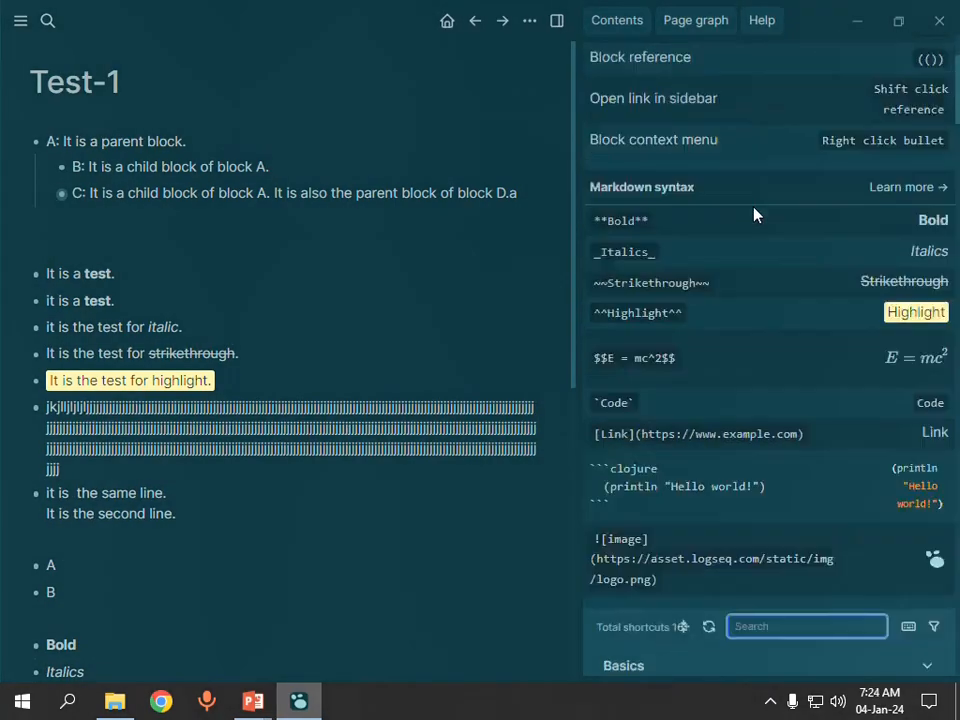
scroll(755, 214, "down", 15)
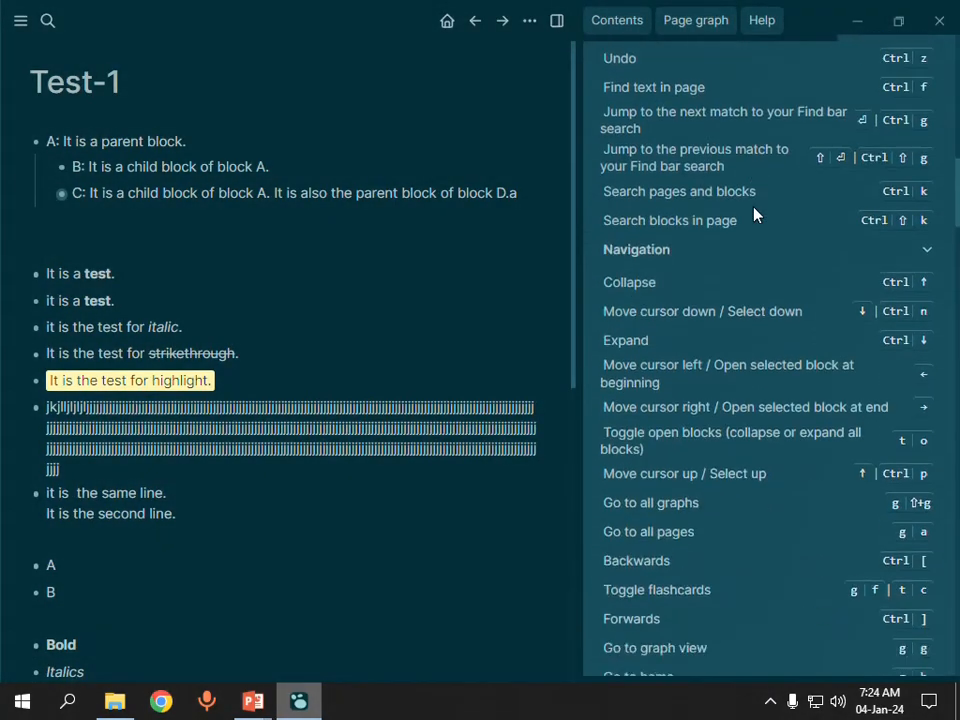
scroll(755, 214, "down", 20)
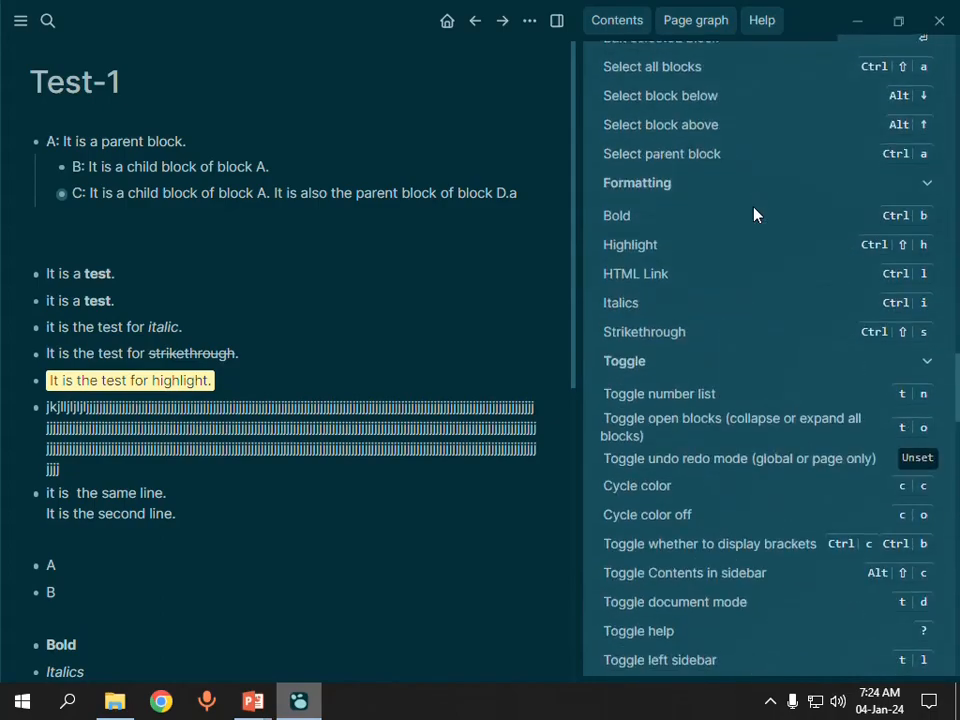
scroll(755, 218, "down", 20)
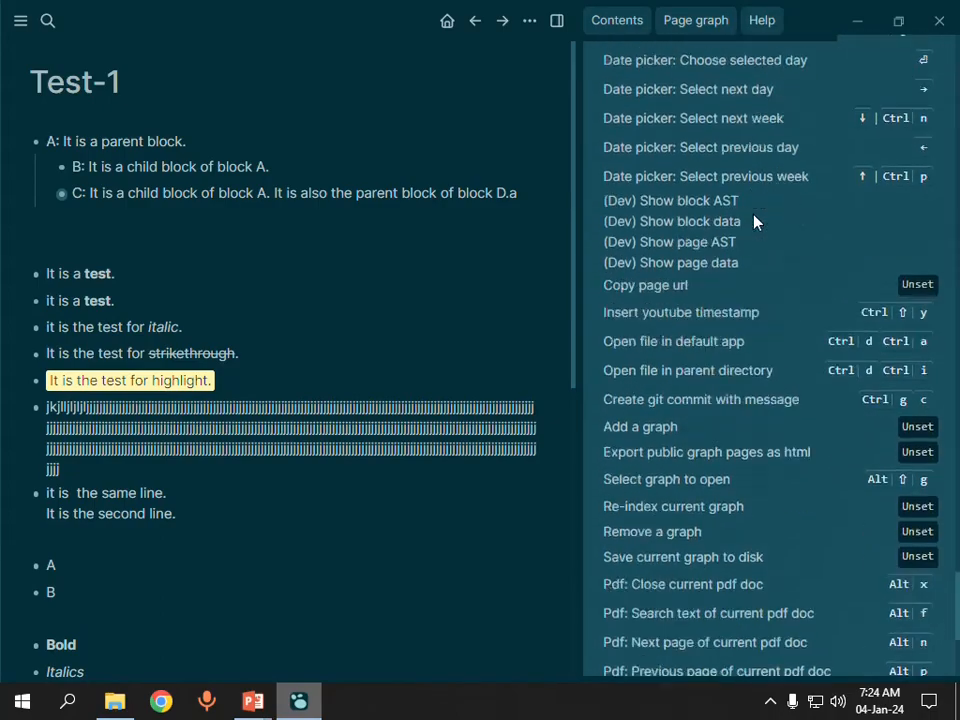
scroll(755, 218, "up", 10)
scroll(755, 222, "up", 20)
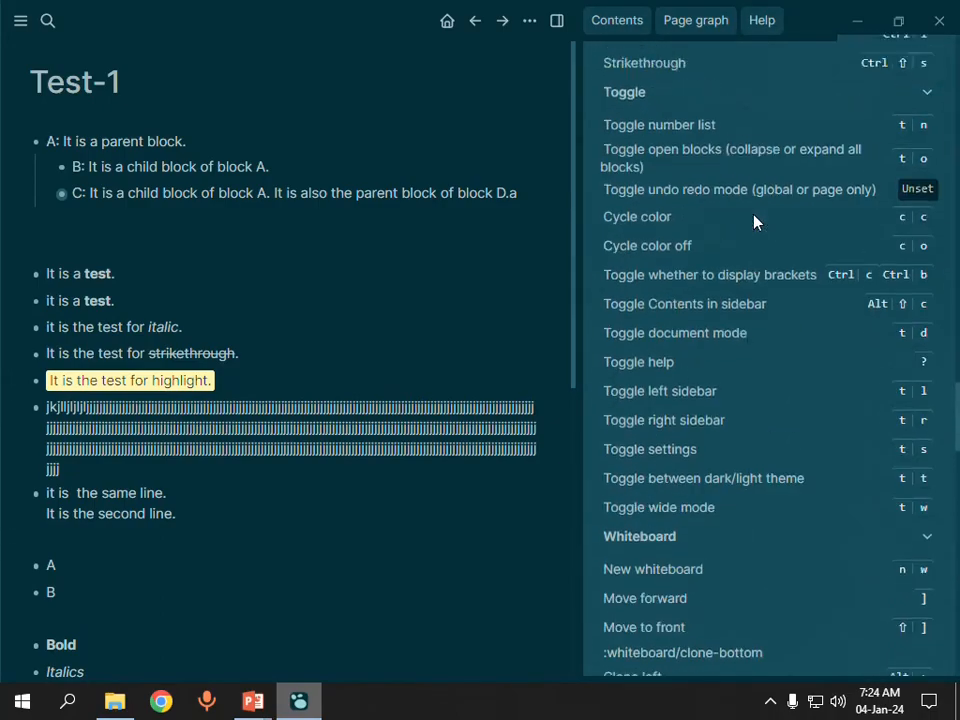
scroll(755, 222, "up", 20)
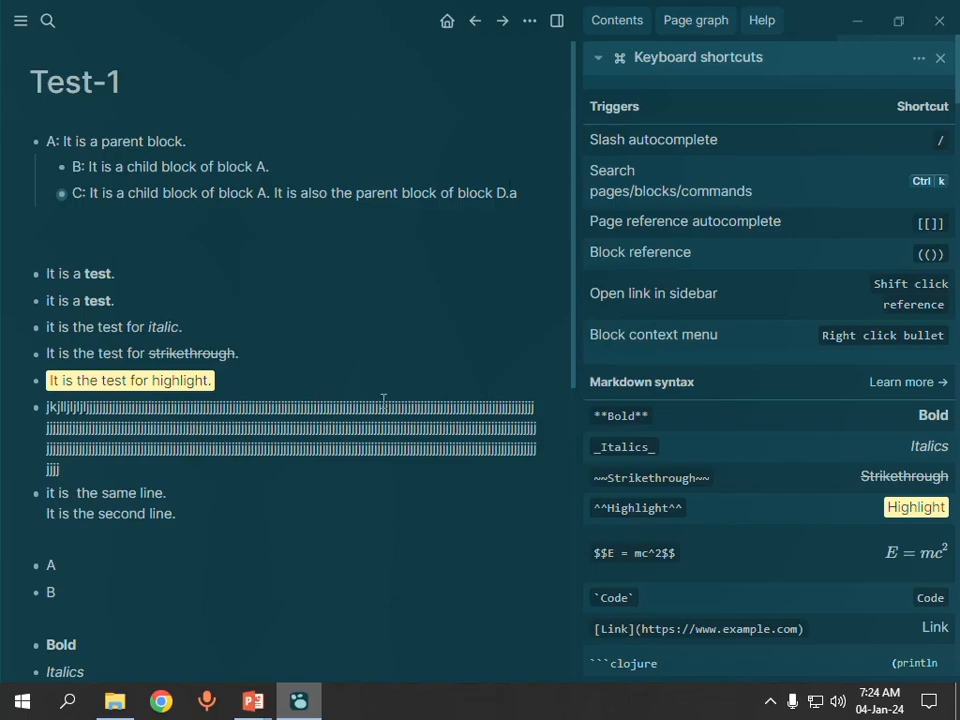
mouse_move(253, 700)
left_click(314, 591)
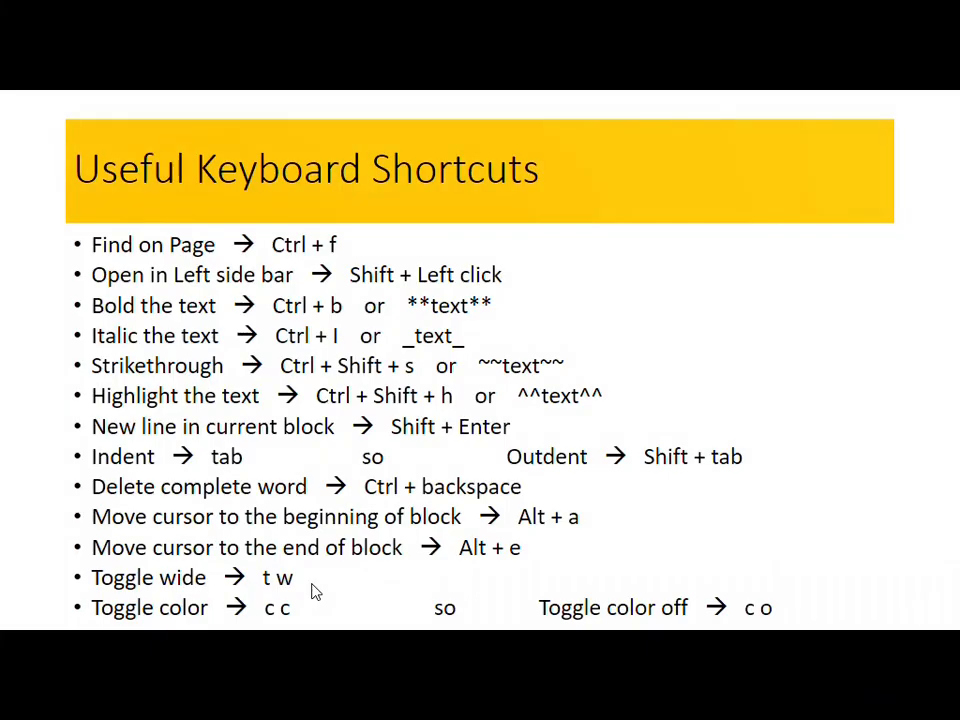